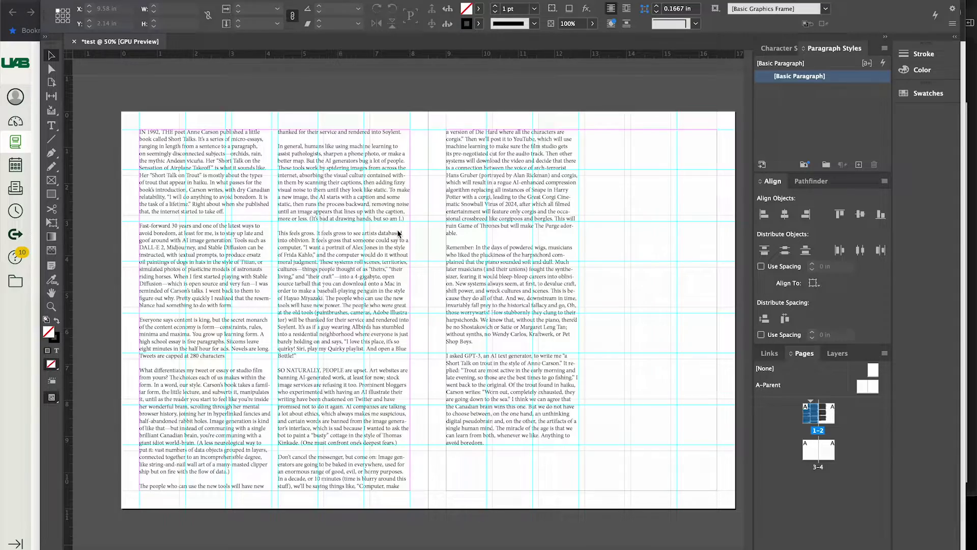
Show the Character panel confirming the body text is Minion Pro Regular 12 pt
key(super+t)
scroll(412, 230, up, 3)
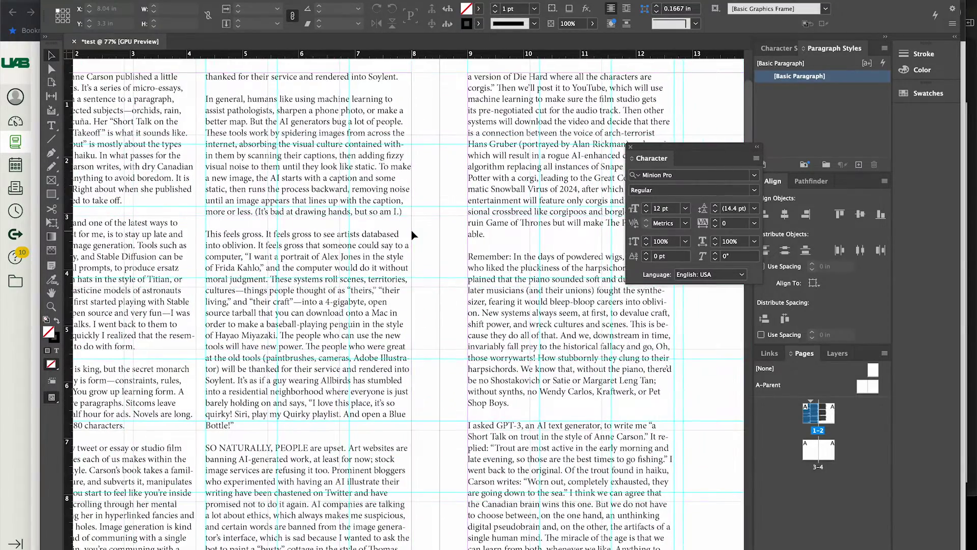
scroll(411, 231, down, 3)
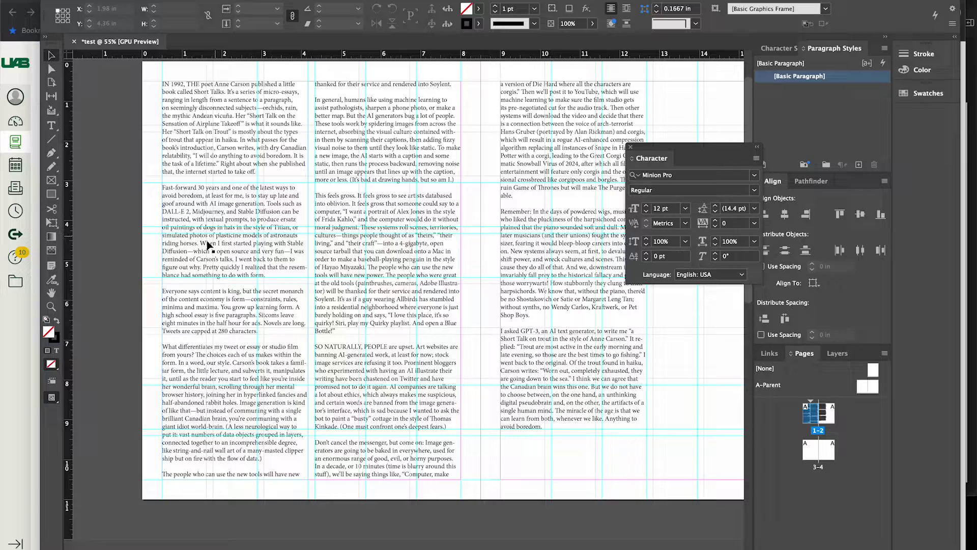
scroll(174, 208, up, 2)
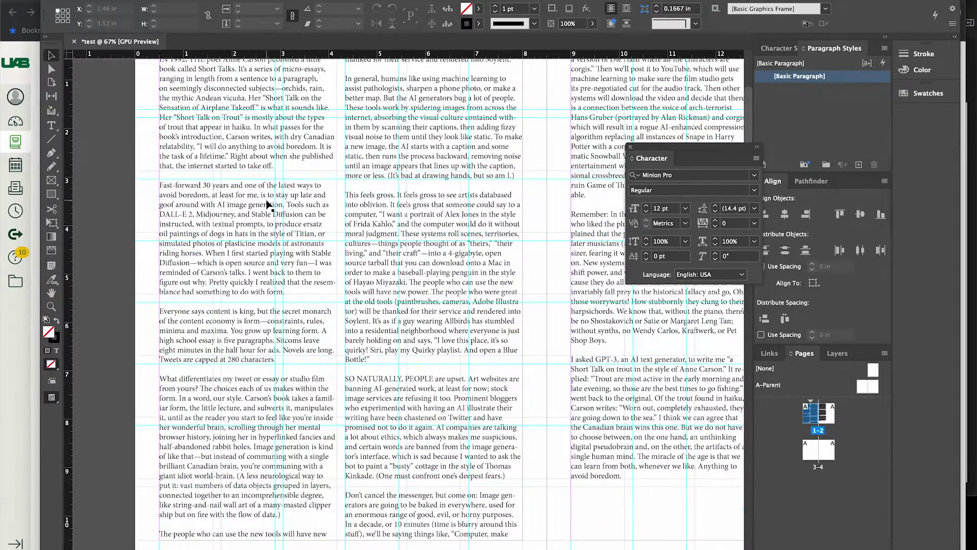
scroll(268, 204, up, 1)
scroll(326, 184, down, 3)
scroll(326, 185, right, 1)
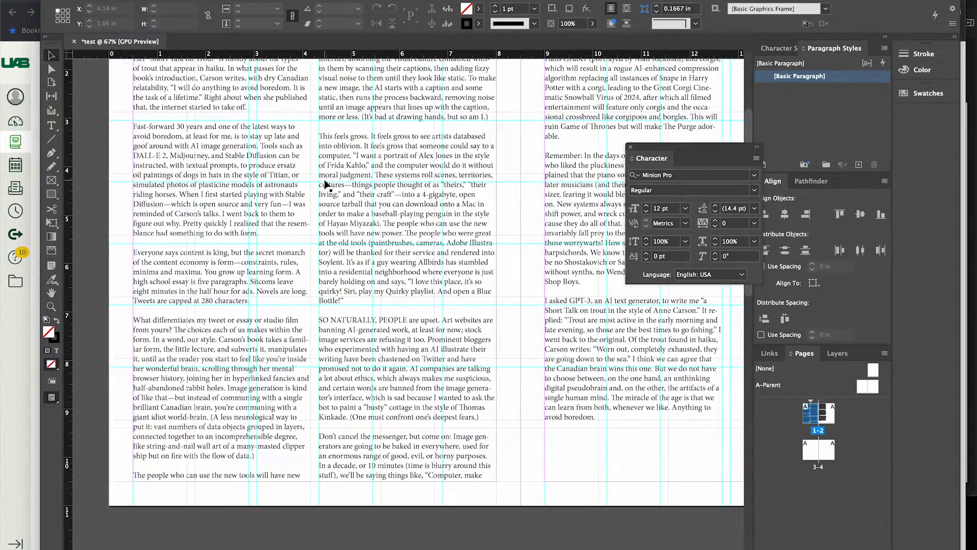
scroll(273, 278, up, 5)
scroll(273, 278, right, 2)
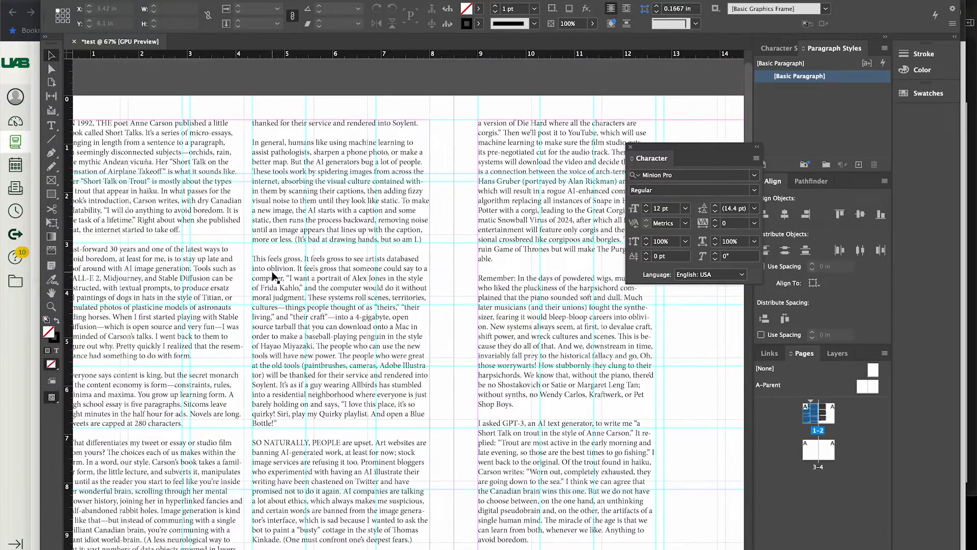
scroll(272, 278, down, 3)
scroll(272, 278, left, 1)
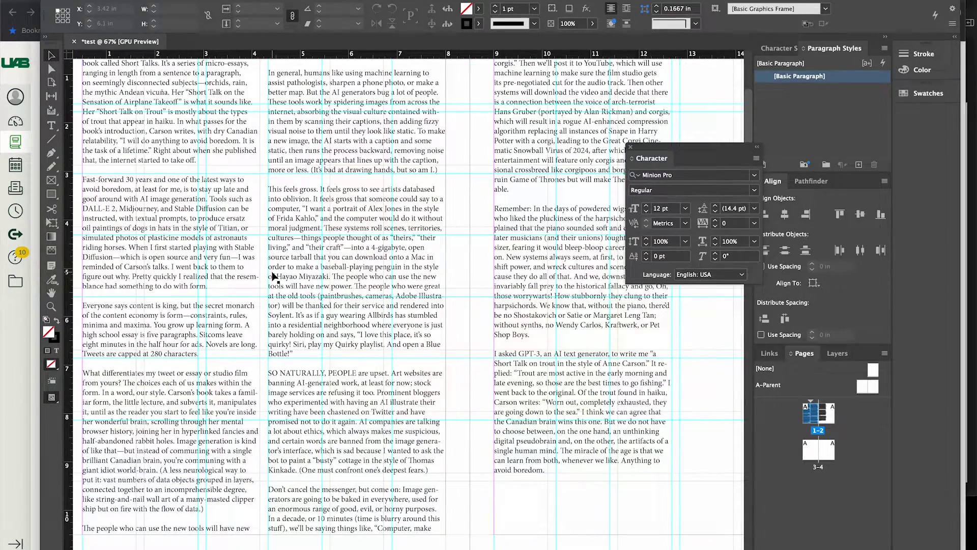
scroll(259, 245, up, 2)
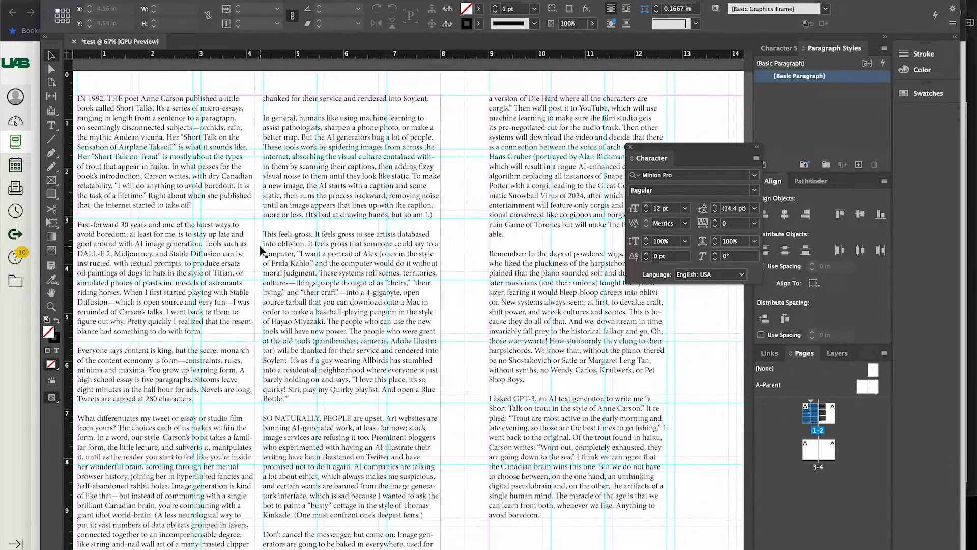
scroll(417, 301, down, 4)
scroll(418, 301, left, 3)
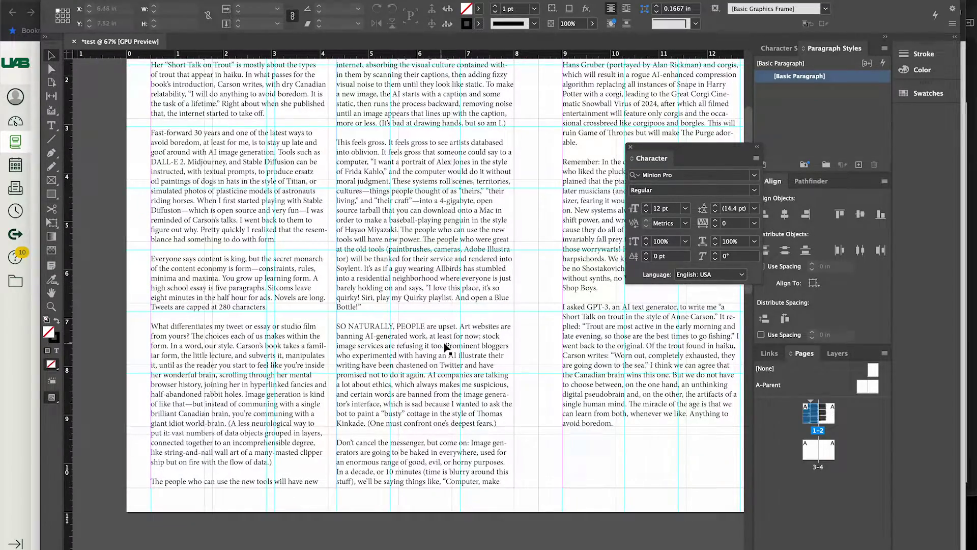
Turn on Overprint Preview and look over the three-column spread
key(super+alt+shift+y)
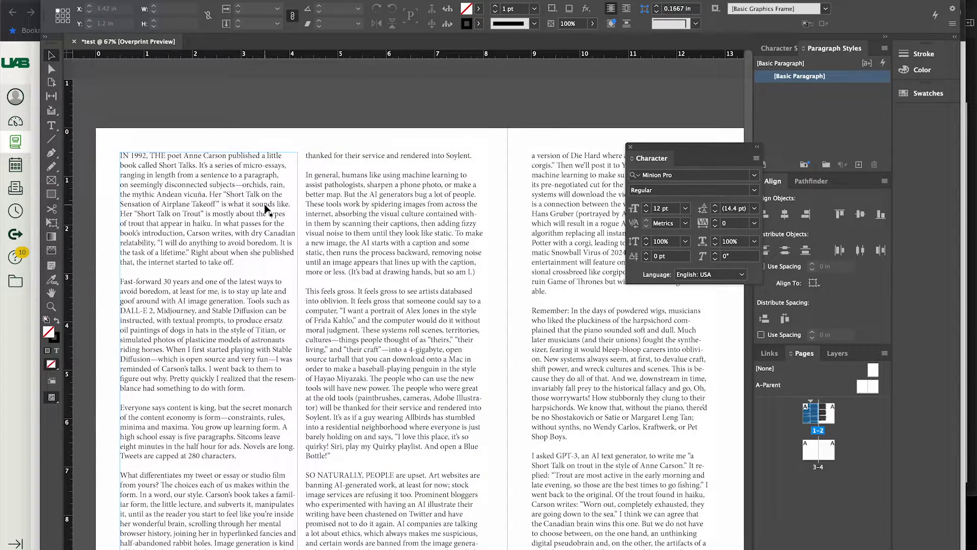
scroll(229, 239, down, 10)
scroll(229, 240, right, 1)
scroll(150, 284, up, 1)
scroll(150, 284, left, 1)
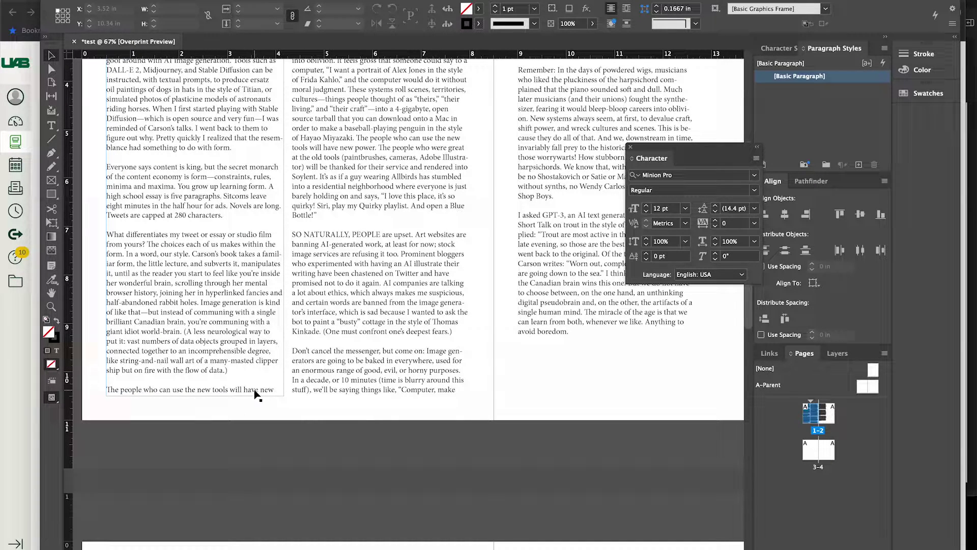
scroll(313, 364, up, 1)
scroll(313, 364, up, 5)
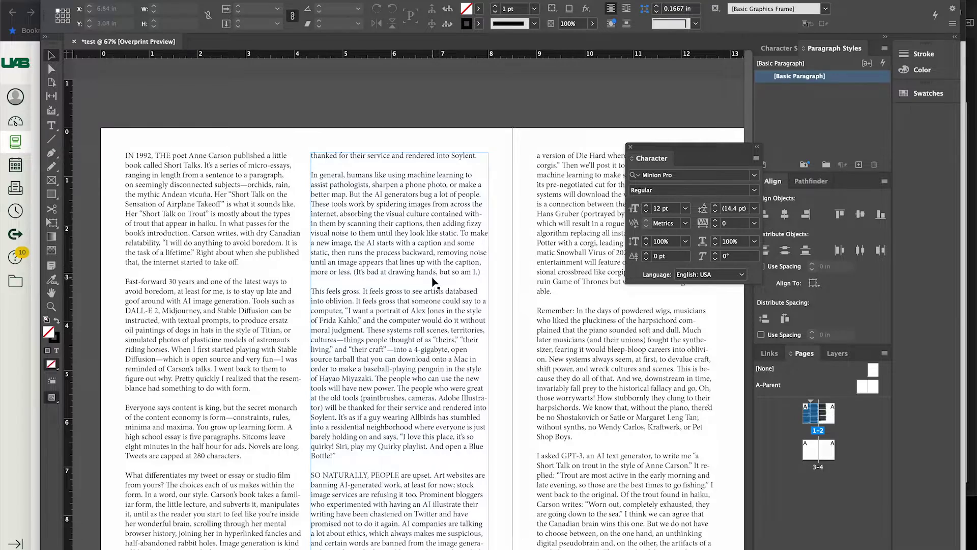
scroll(434, 275, down, 3)
scroll(434, 282, down, 2)
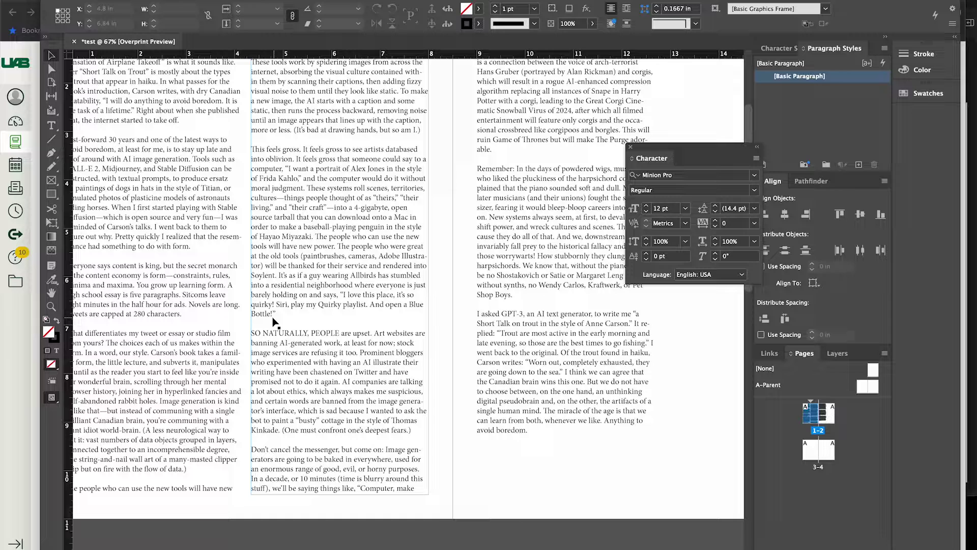
scroll(265, 323, up, 3)
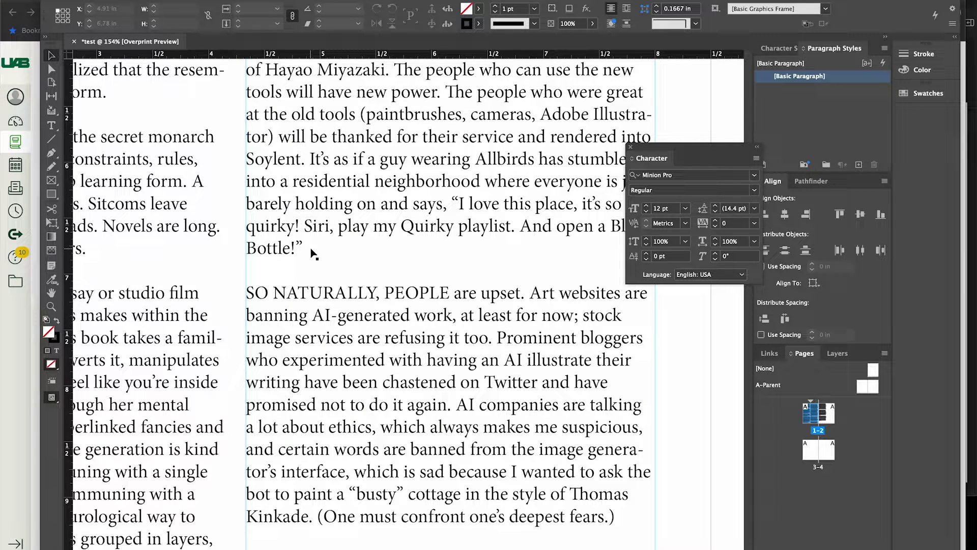
scroll(312, 253, down, 3)
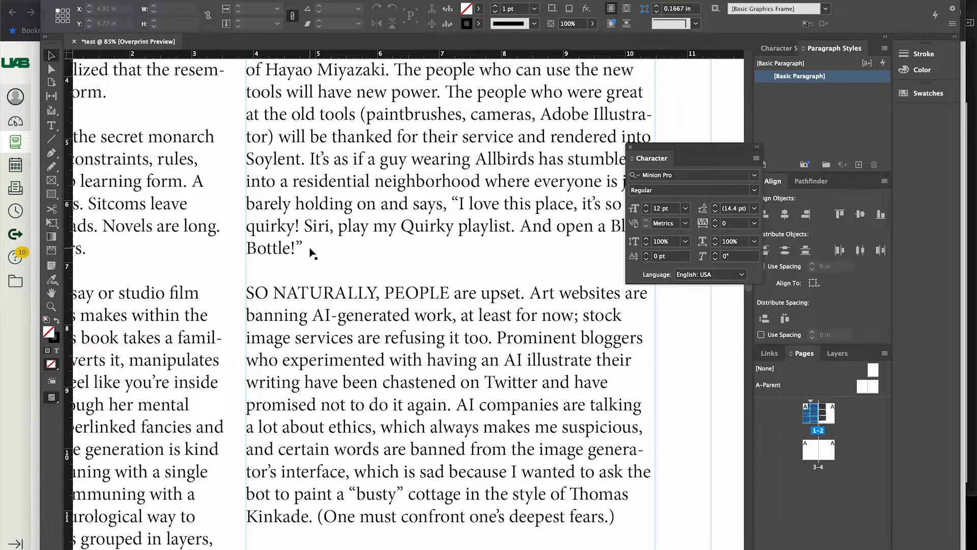
scroll(312, 253, down, 1)
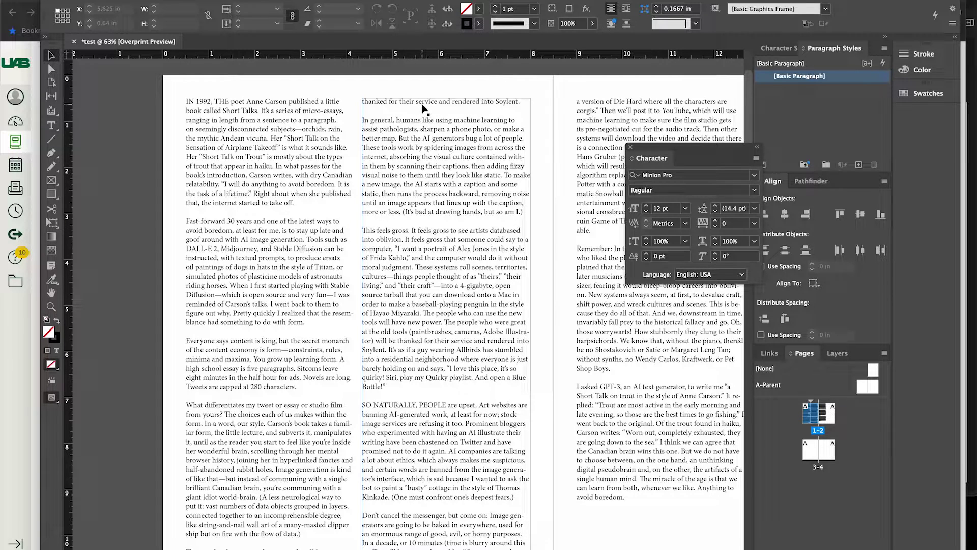
scroll(326, 297, down, 3)
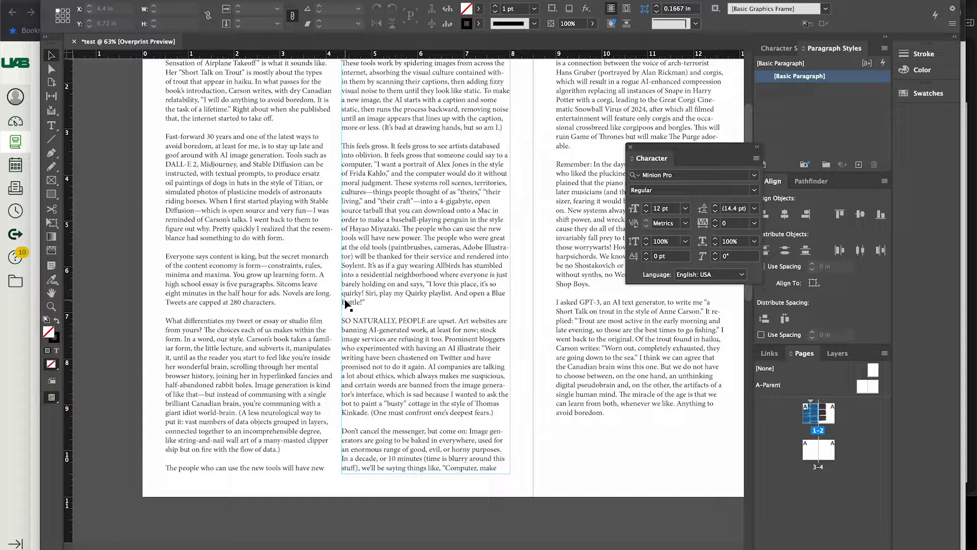
scroll(345, 304, right, 3)
scroll(346, 304, up, 1)
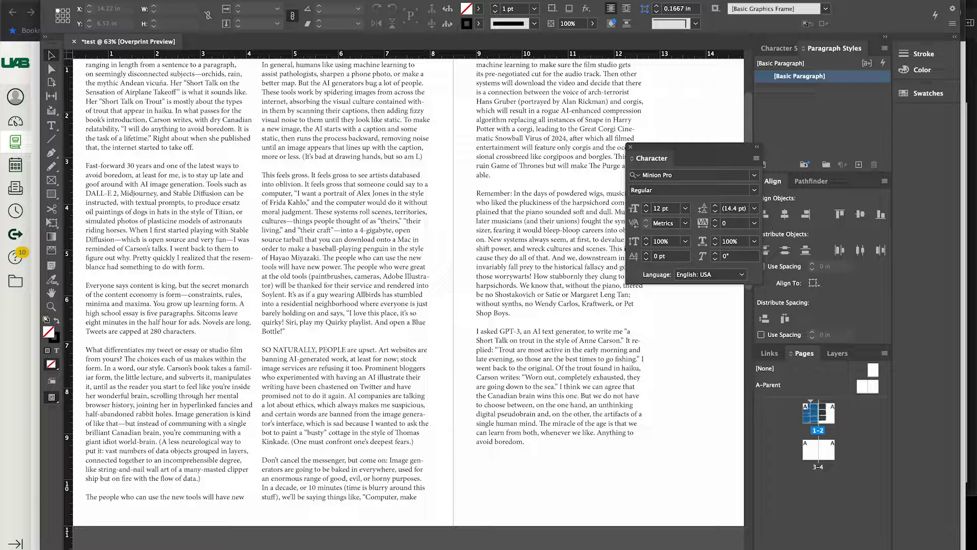
Bring up the Window menu's Type & Tables submenu of text panels
click(285, 0)
mouse_move(313, 54)
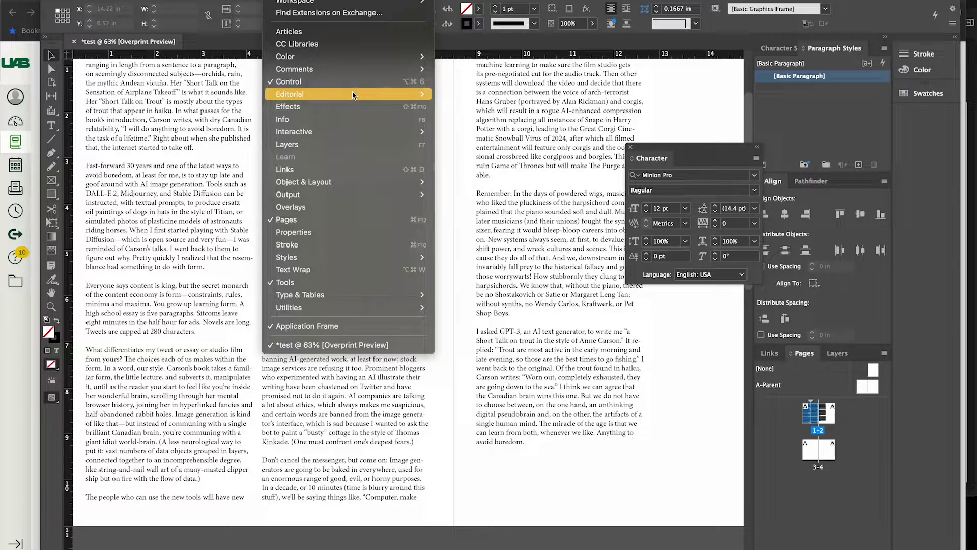
mouse_move(350, 135)
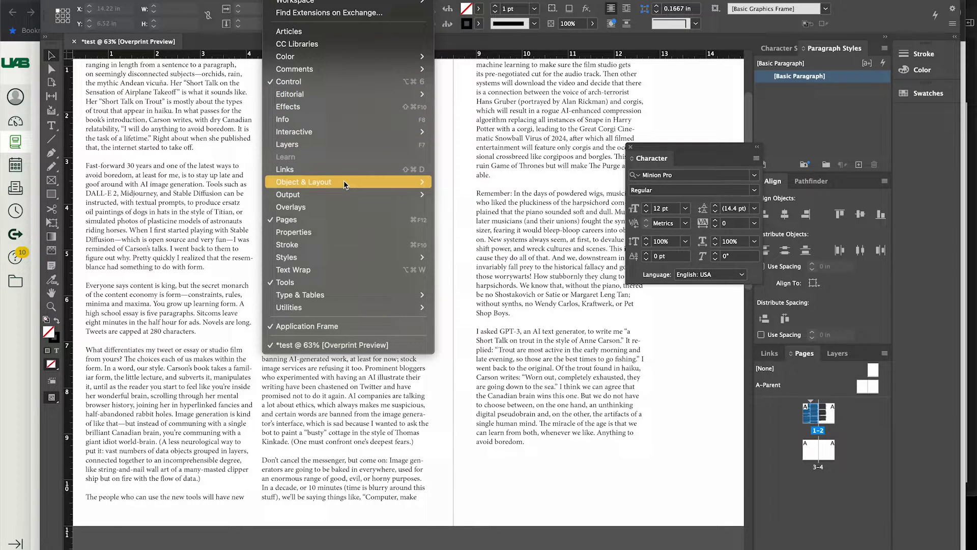
mouse_move(344, 184)
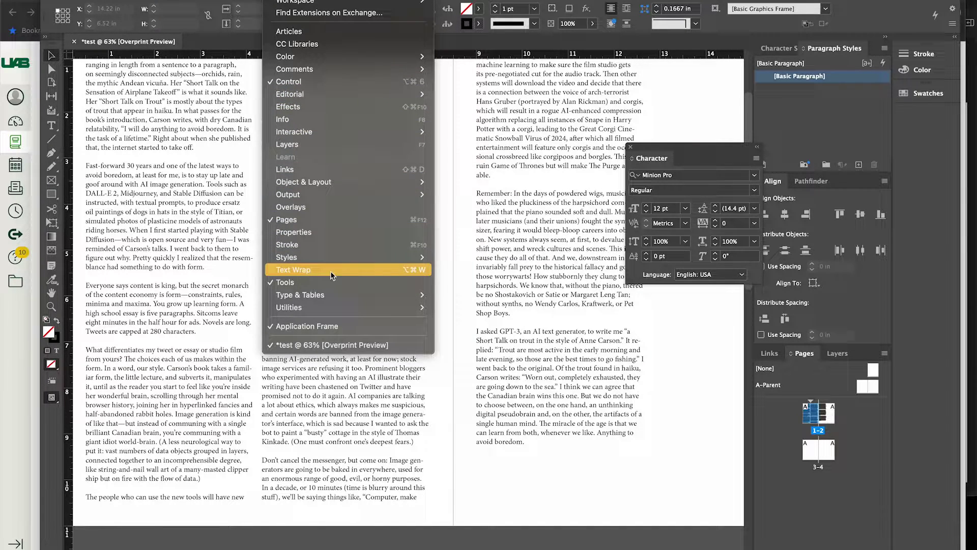
mouse_move(393, 298)
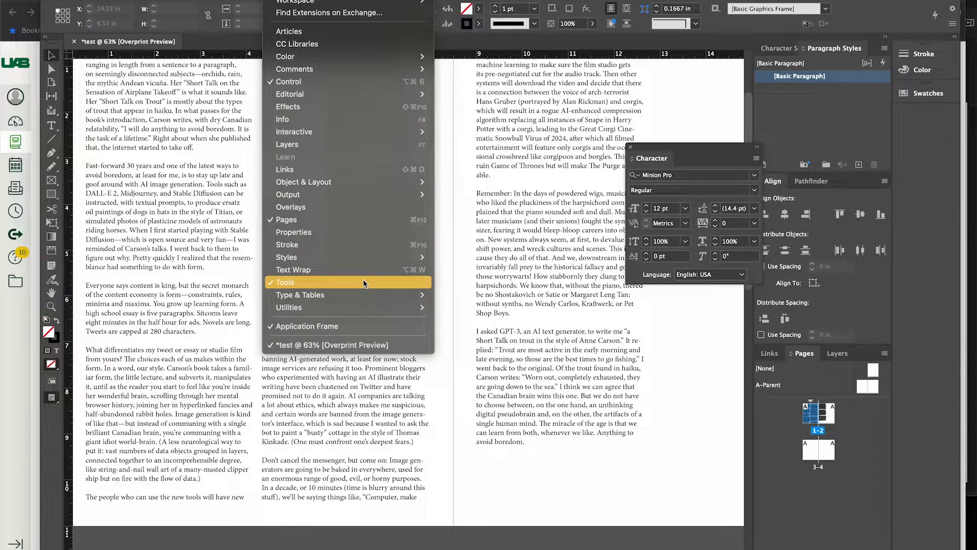
mouse_move(358, 294)
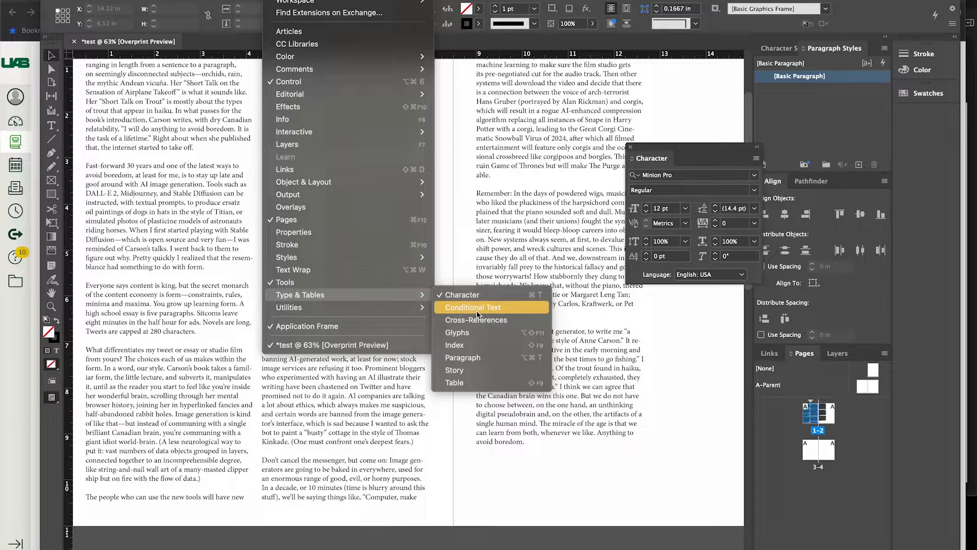
In the Paragraph panel, uncheck Hyphenate after comparing the reflow with it on and off
click(494, 358)
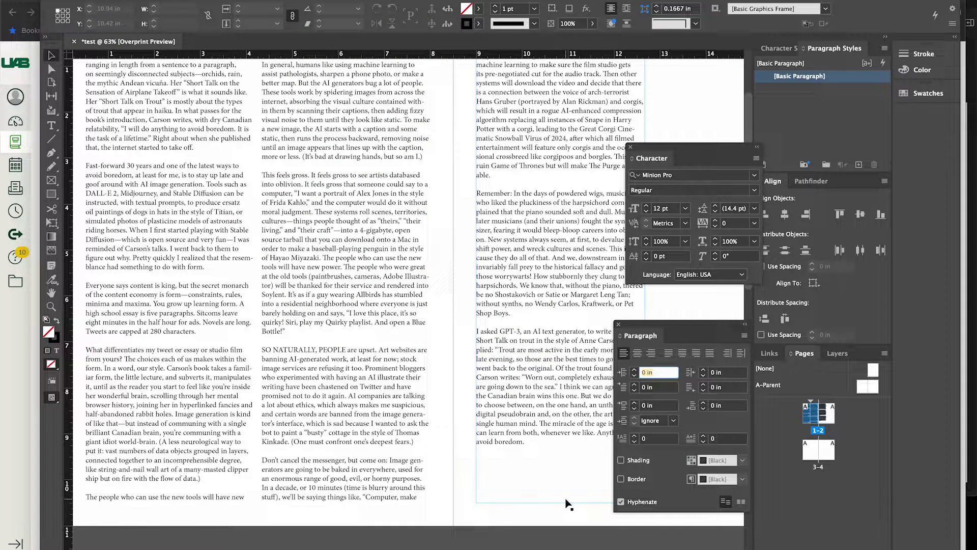
click(621, 502)
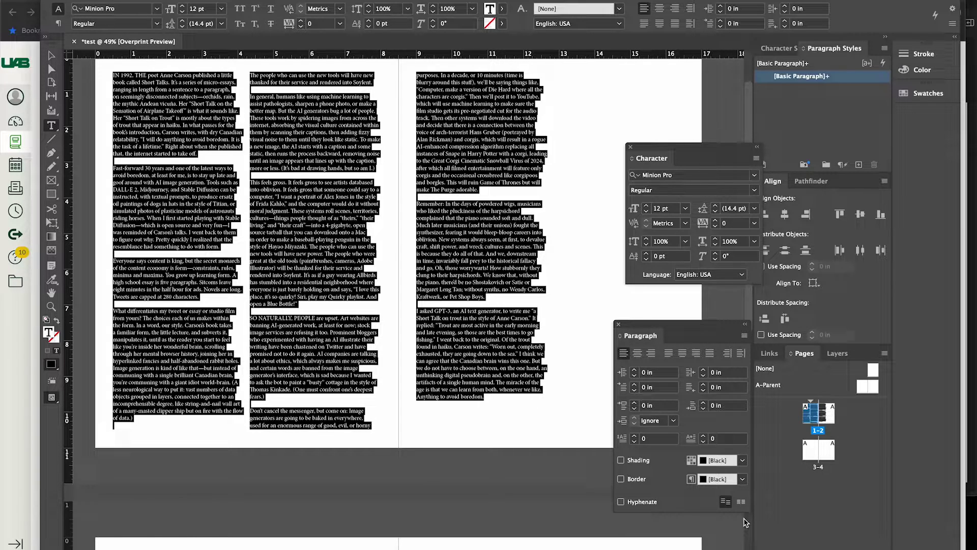
click(622, 502)
click(622, 502)
click(621, 502)
click(621, 502)
click(621, 502)
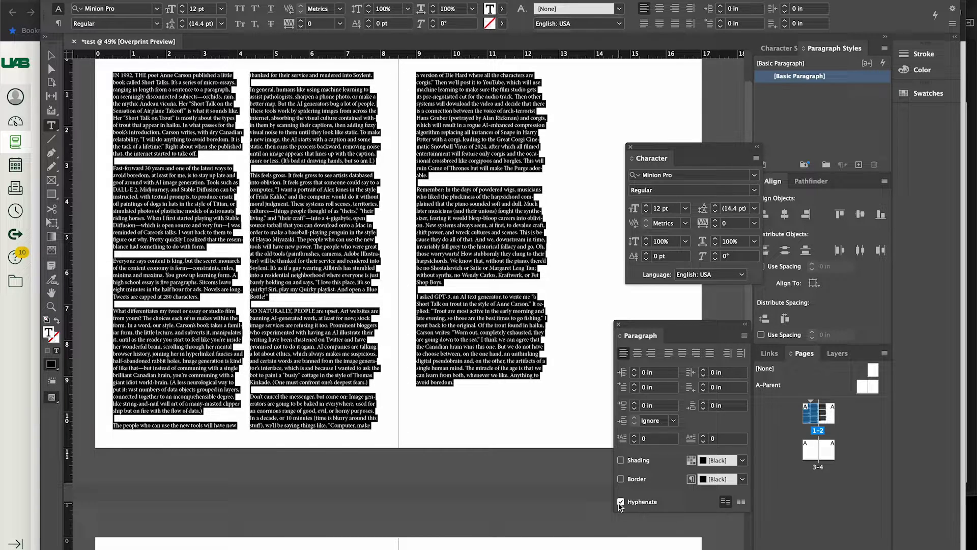
click(621, 502)
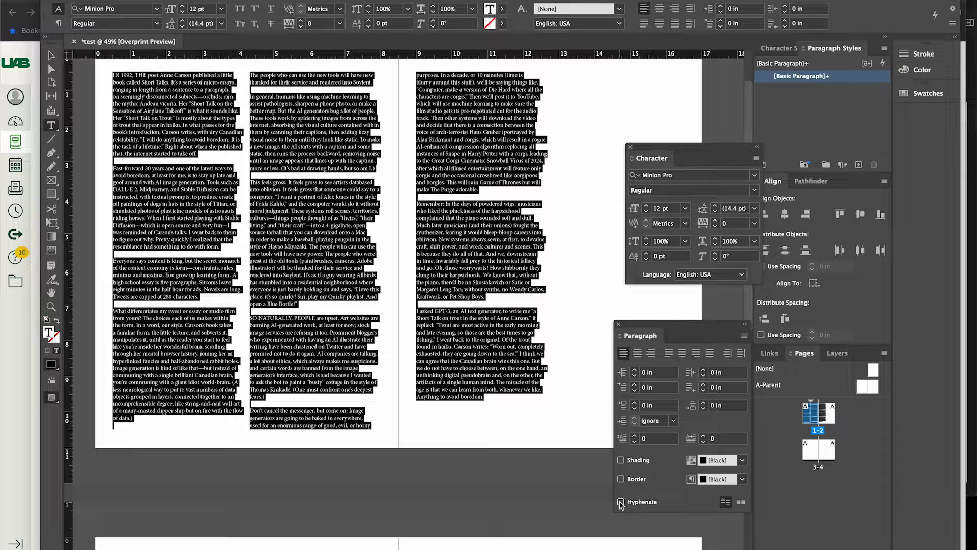
click(621, 503)
click(621, 502)
click(309, 248)
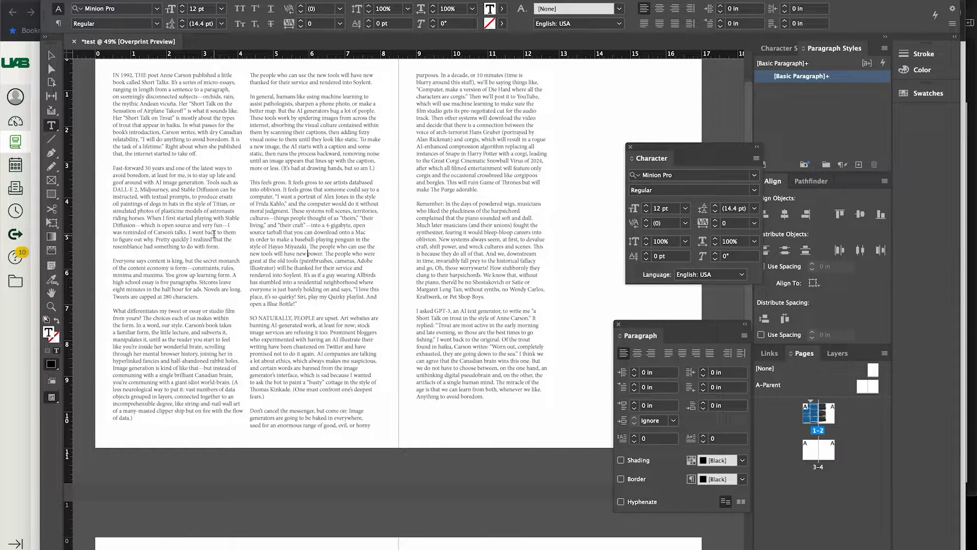
Undo the Hyphenate change and click in the text to deselect it
scroll(214, 235, up, 1)
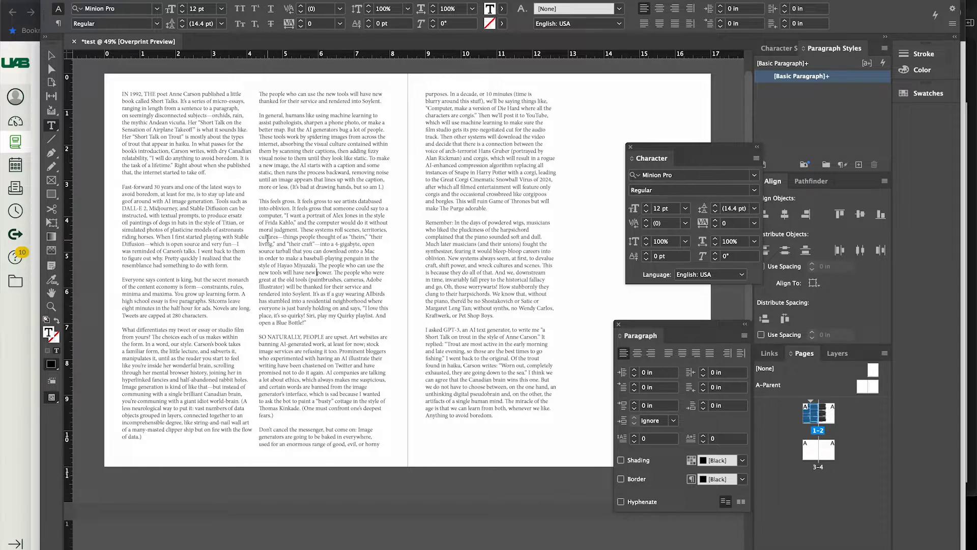
key(super+a)
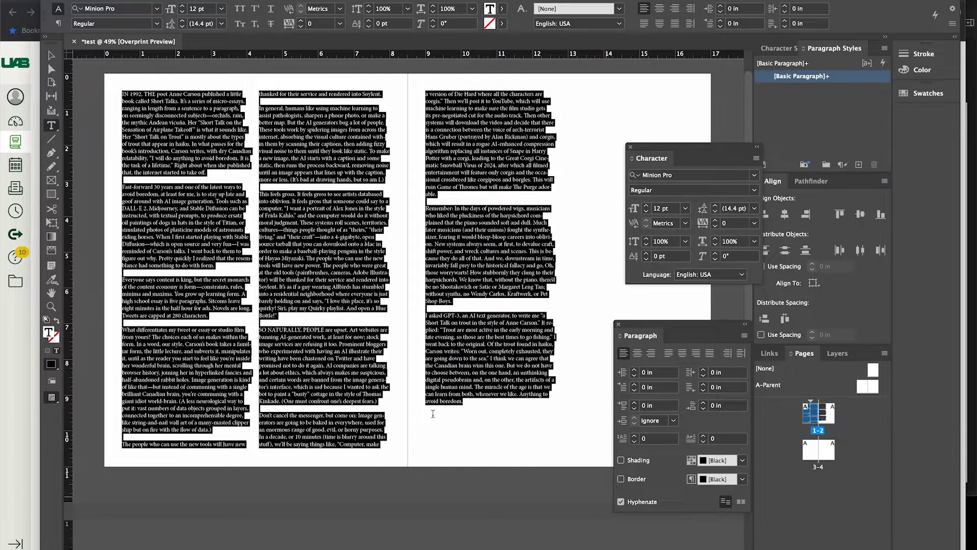
click(200, 355)
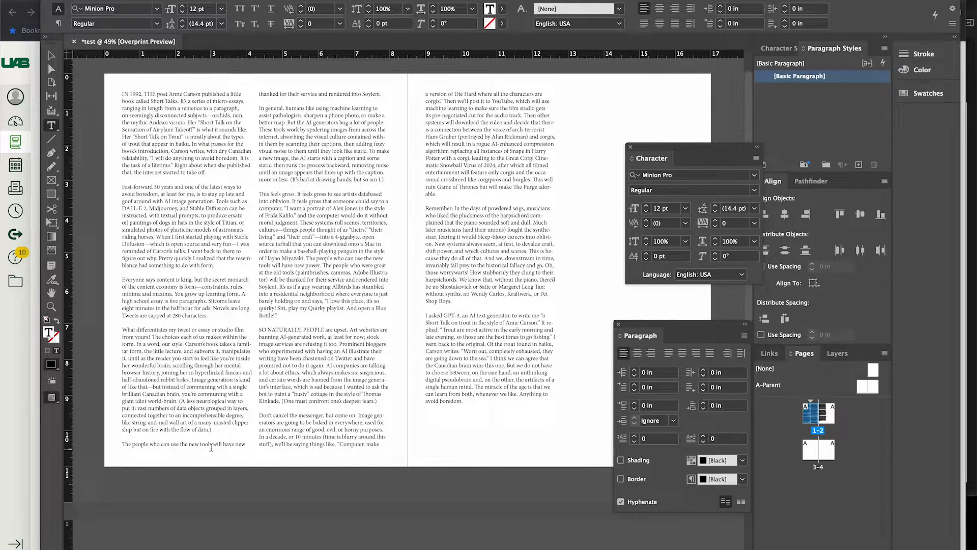
scroll(172, 414, up, 3)
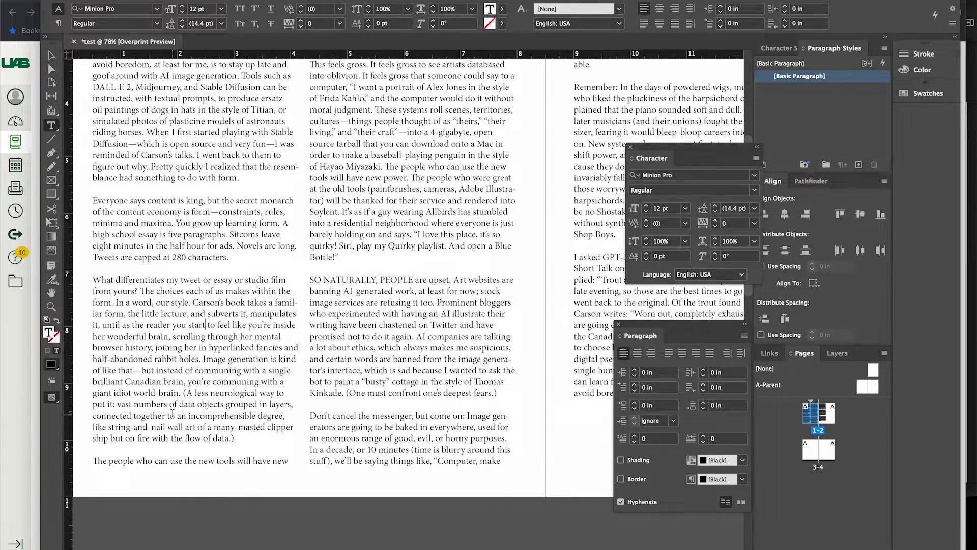
scroll(172, 413, down, 3)
scroll(172, 413, left, 2)
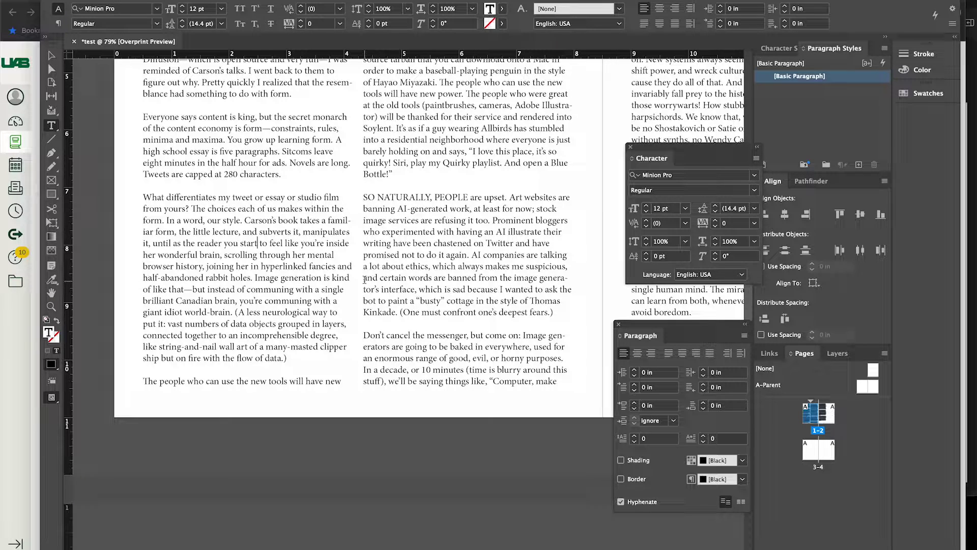
scroll(277, 330, up, 2)
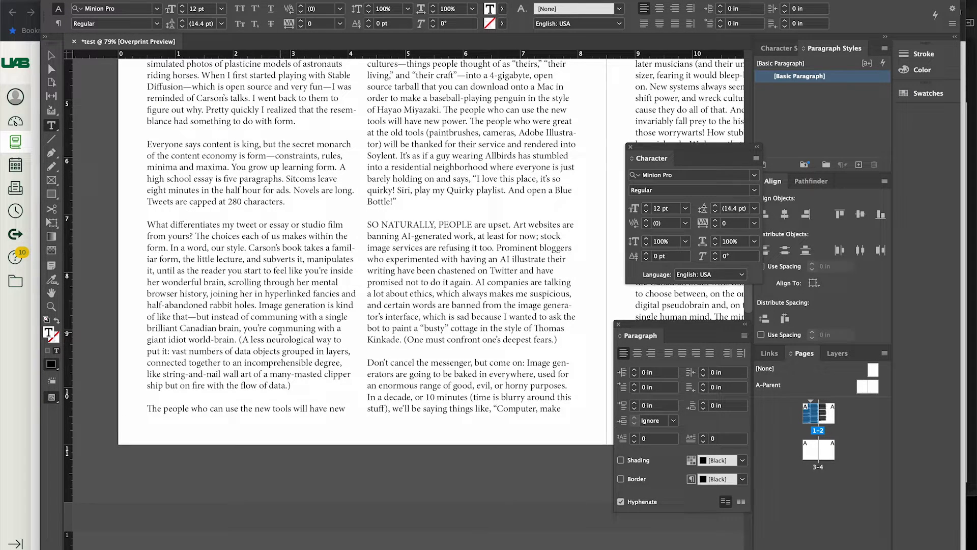
scroll(279, 330, down, 2)
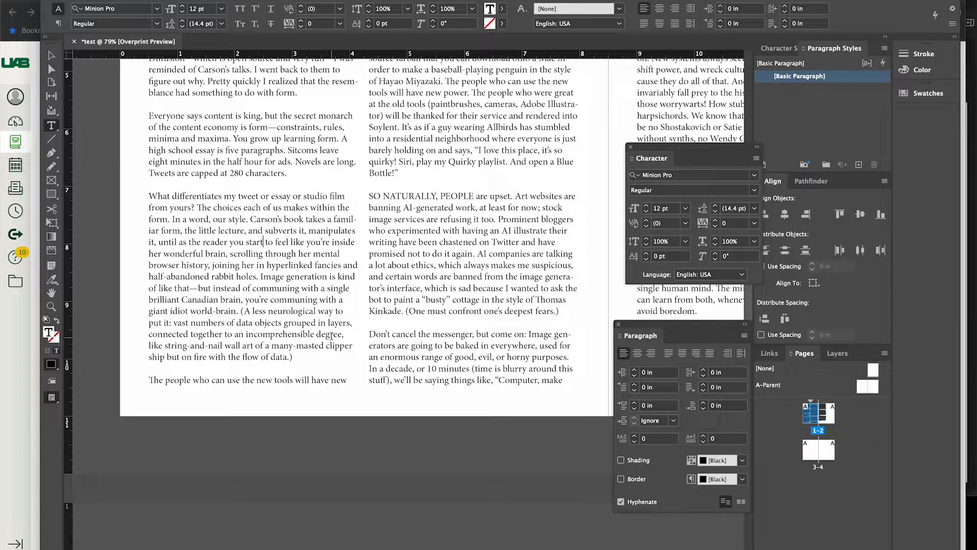
scroll(331, 336, up, 4)
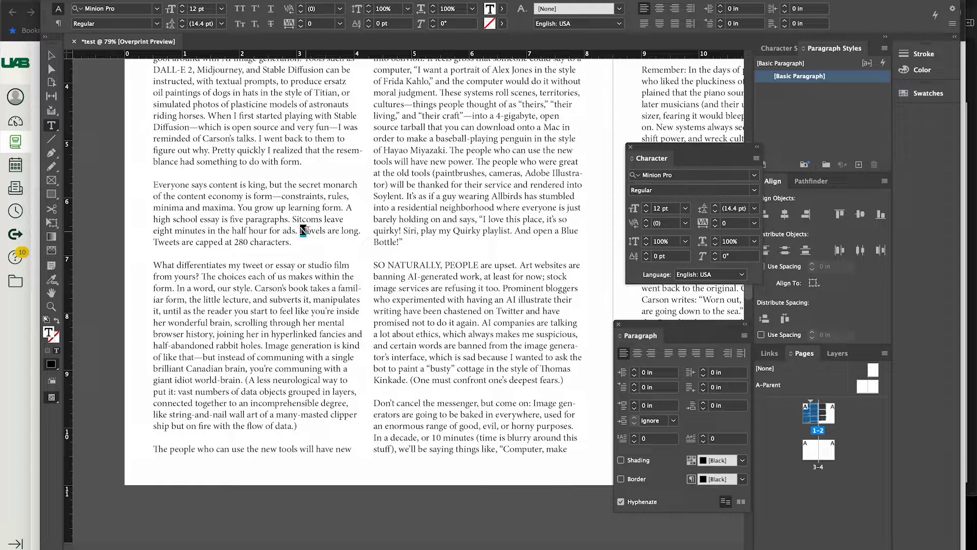
drag(300, 230, 341, 240)
key(ctrl+c)
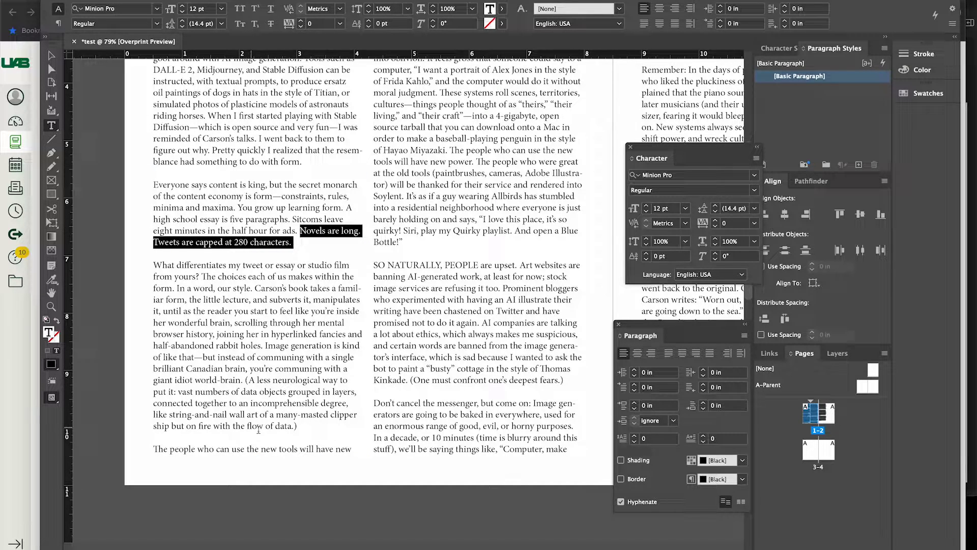
click(315, 426)
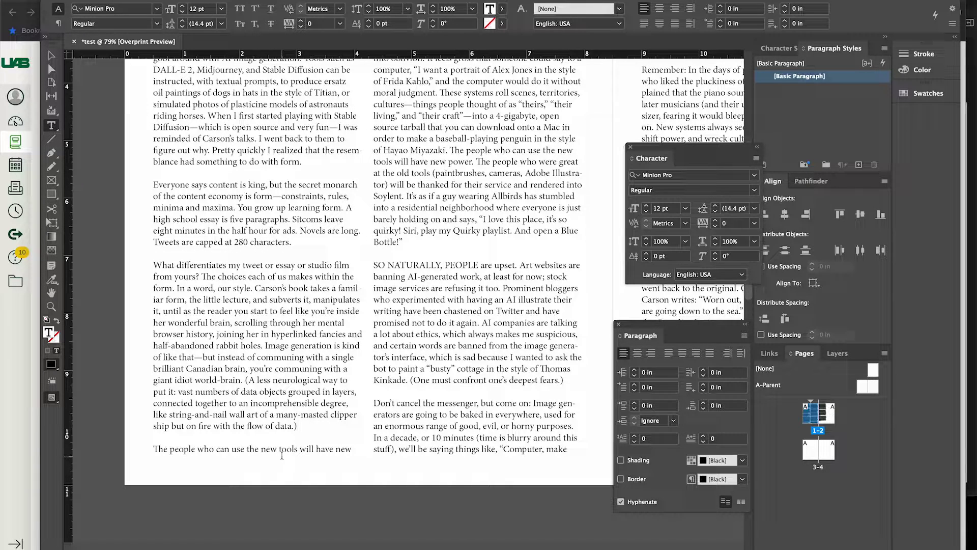
key(ctrl+v)
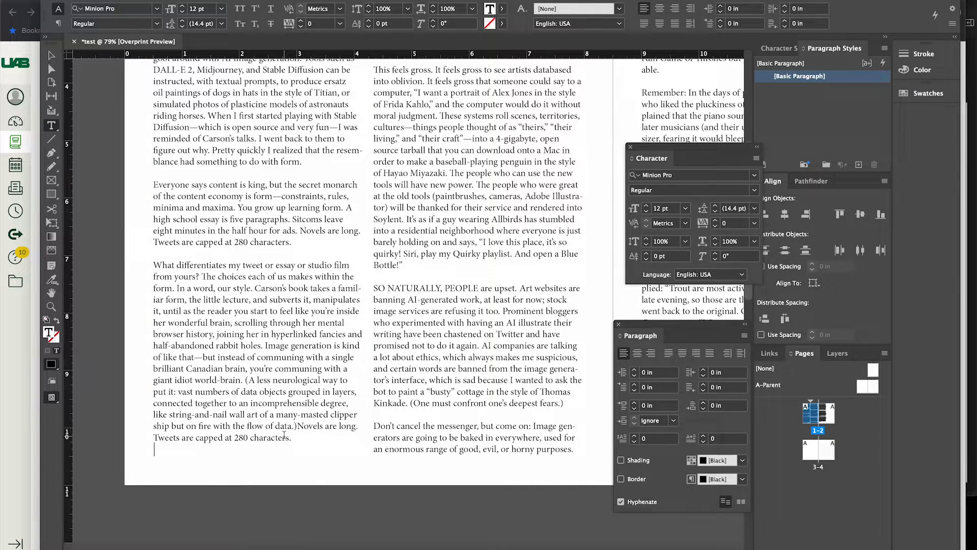
scroll(284, 434, up, 3)
scroll(284, 433, up, 5)
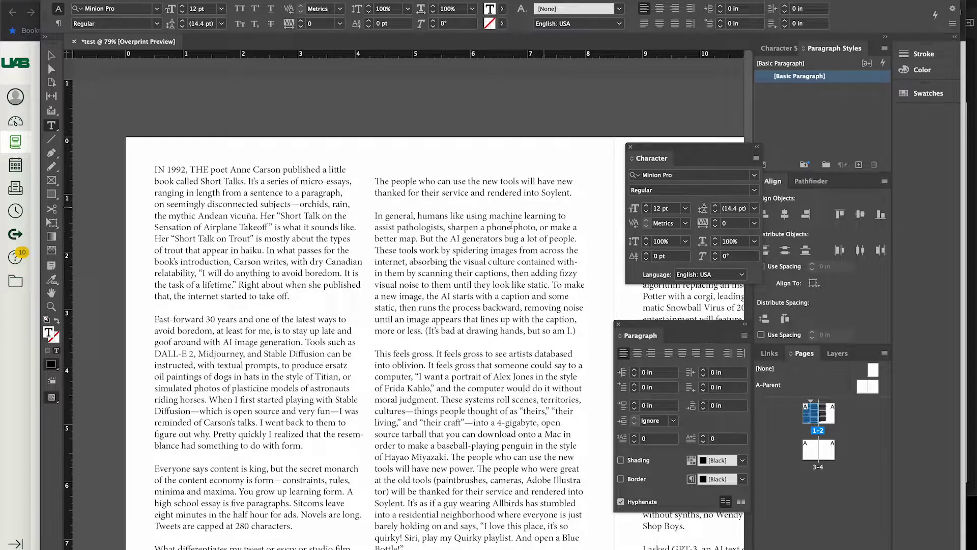
scroll(362, 243, down, 10)
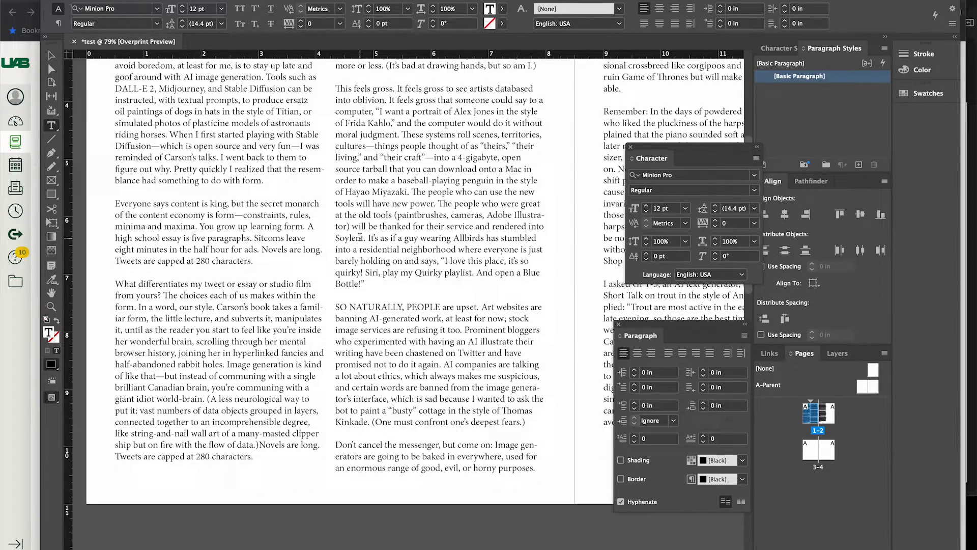
key(ctrl+z)
scroll(231, 261, down, 3)
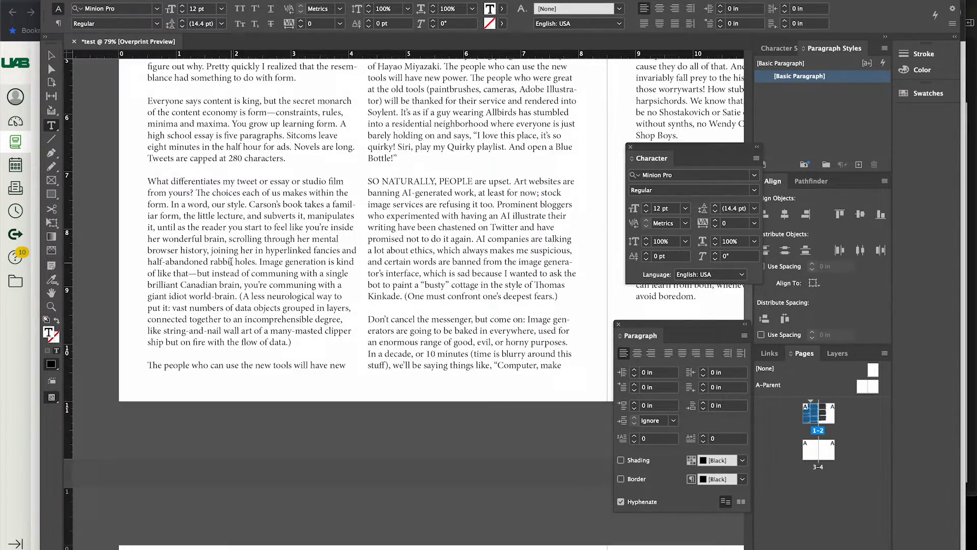
scroll(370, 304, up, 5)
scroll(371, 304, left, 4)
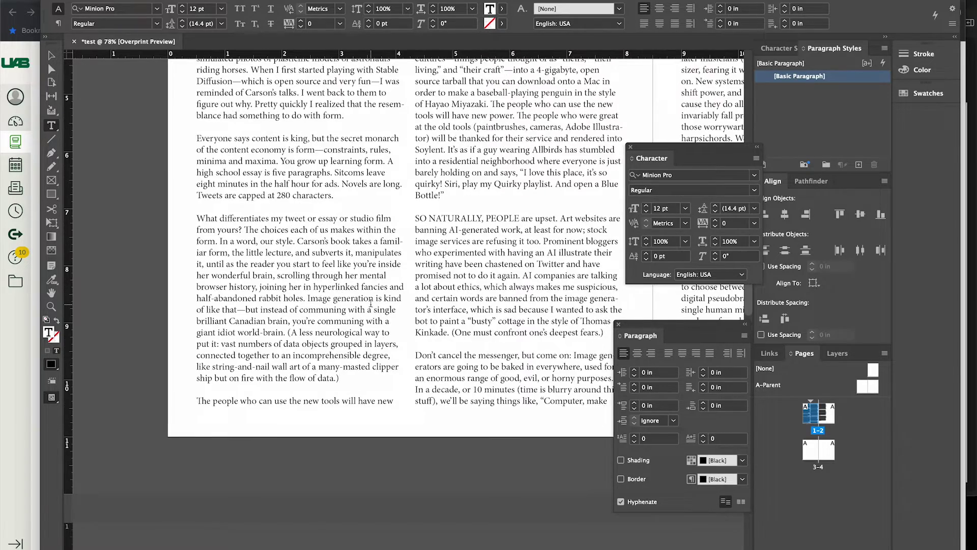
scroll(371, 304, down, 3)
scroll(372, 303, up, 5)
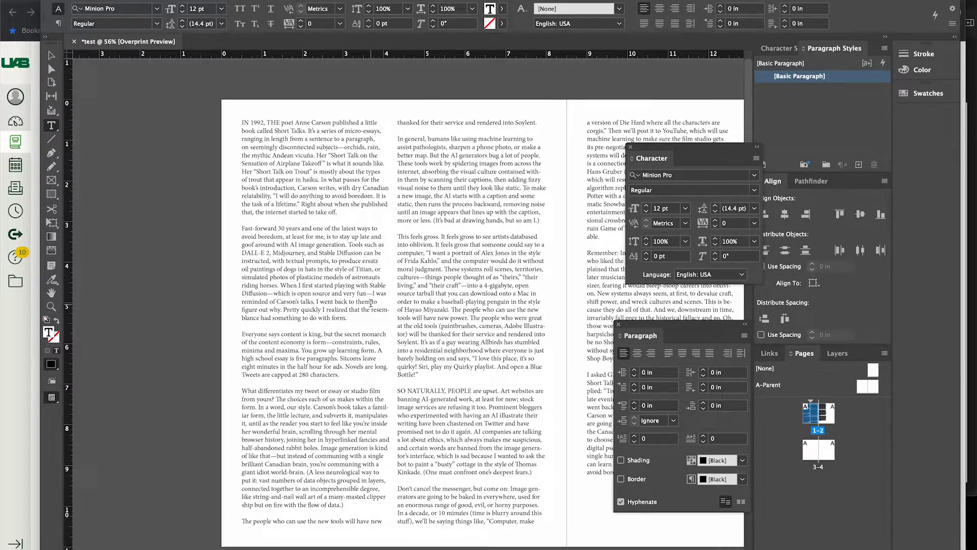
scroll(371, 304, down, 1)
Select the whole first column from 'IN 1992' and set its tracking to 5
click(348, 492)
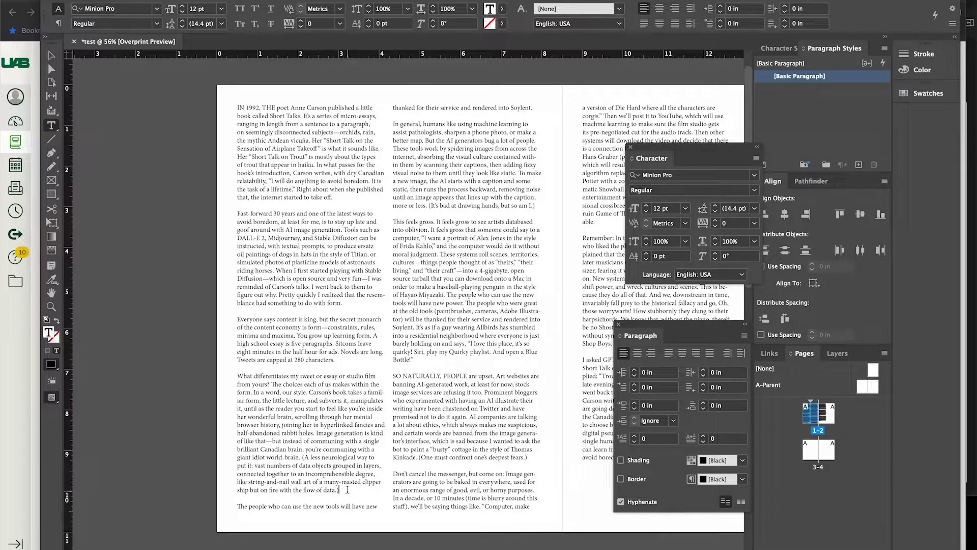
drag(351, 491, 155, 116)
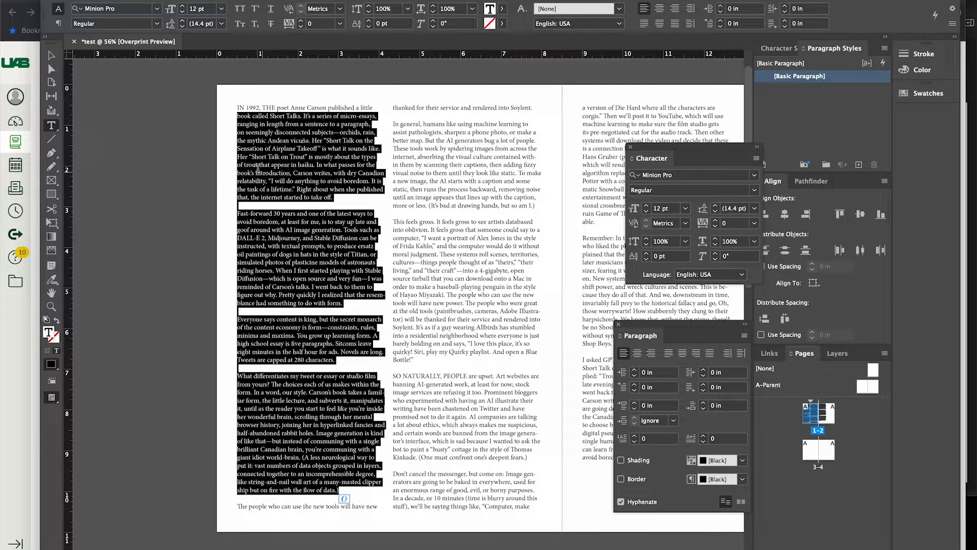
drag(340, 491, 203, 107)
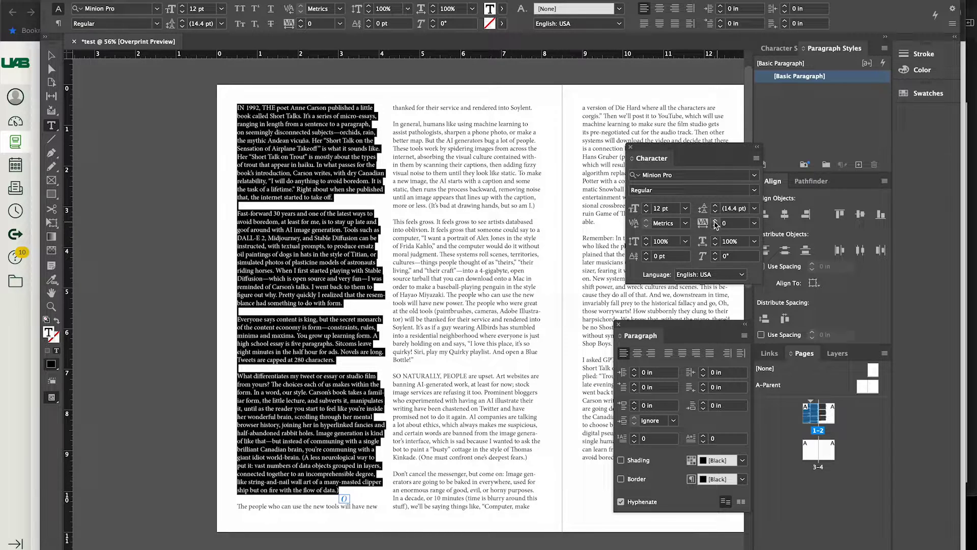
click(734, 226)
key(BackSpace)
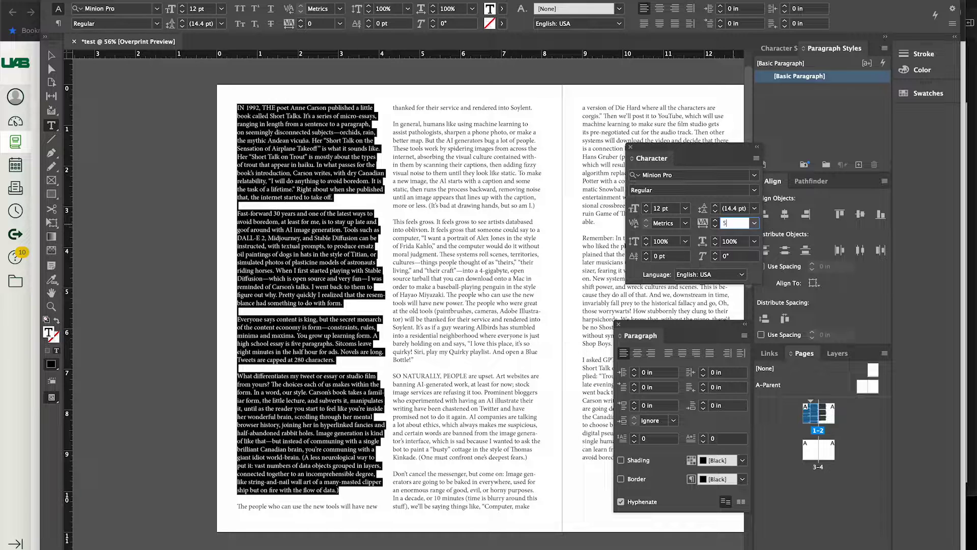
key(Return)
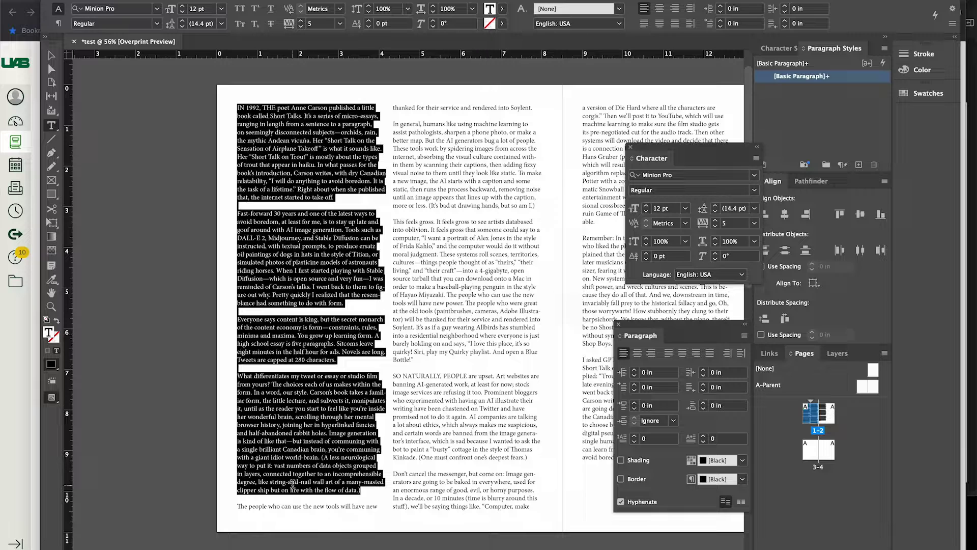
Raise the first column's tracking from 5 to 10, then deselect to check the reflow
click(734, 224)
key(Up)
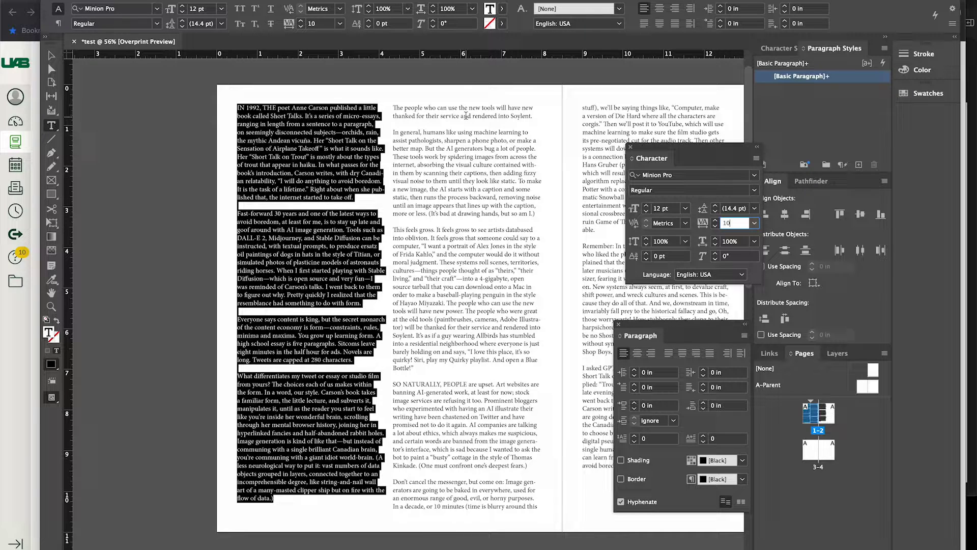
click(337, 157)
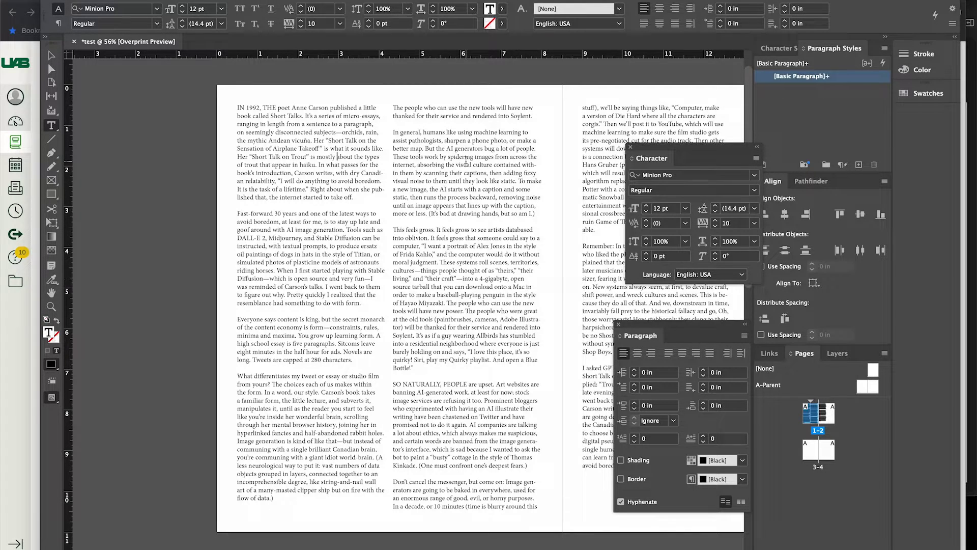
Undo the tracking of 10, select column 1 through 'Soylent.', and reset its tracking to 0
key(ctrl+z)
key(ctrl+z)
key(ctrl+z)
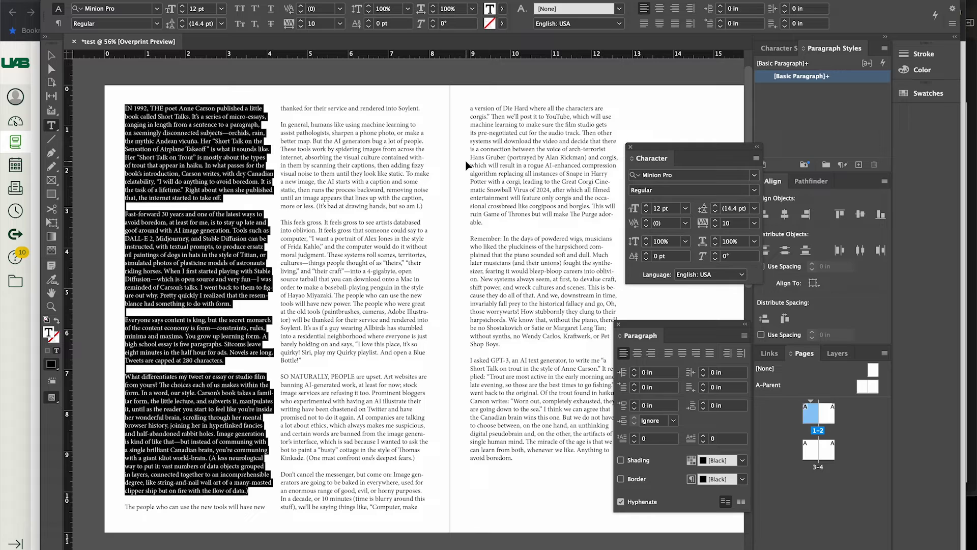
key(ctrl+z)
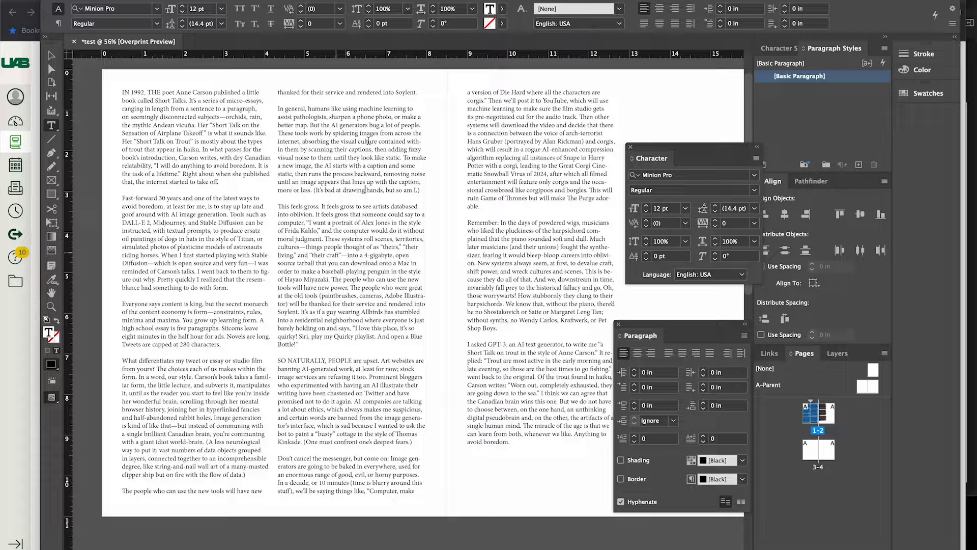
drag(418, 91, 115, 86)
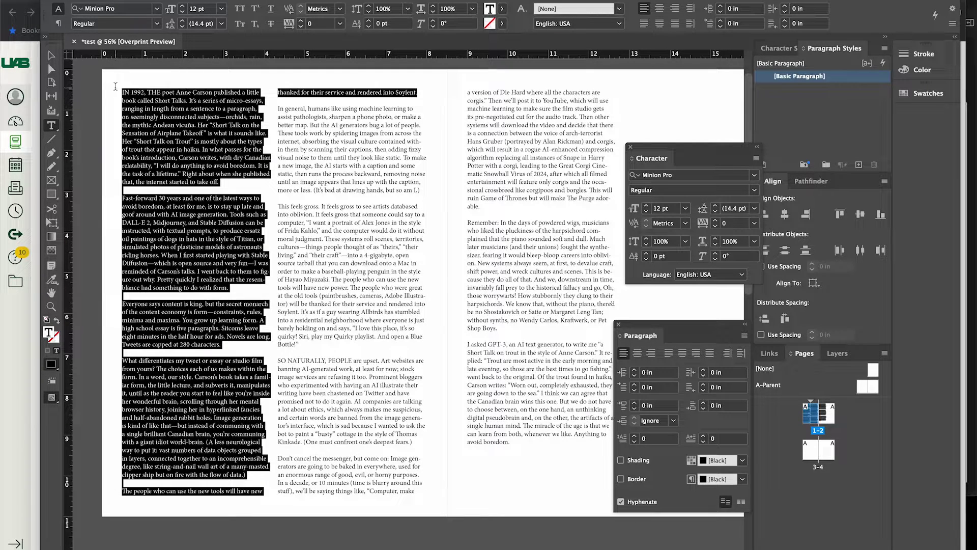
click(731, 223)
key(BackSpace)
text(0)
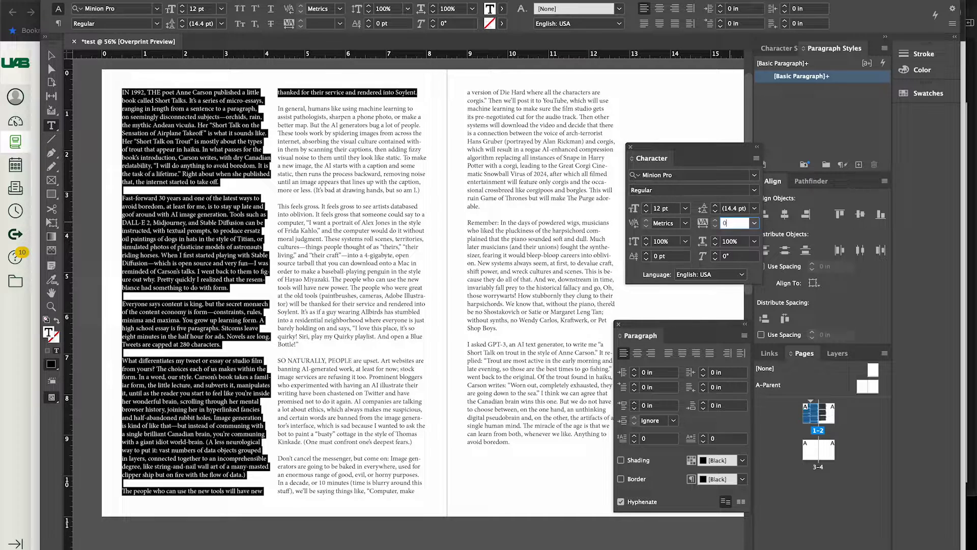
key(Return)
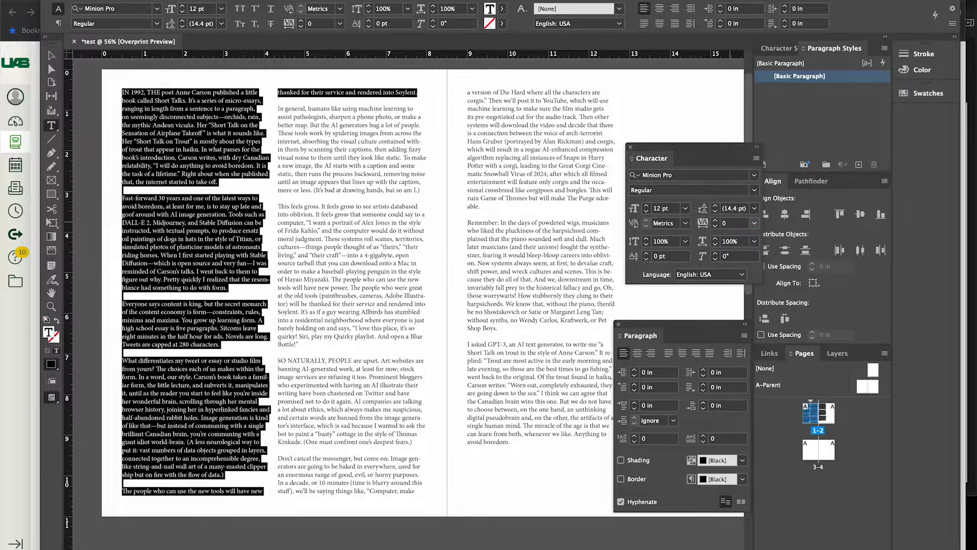
Tighten the selection's tracking to -15 after trying -10 and -20, then deselect
click(717, 227)
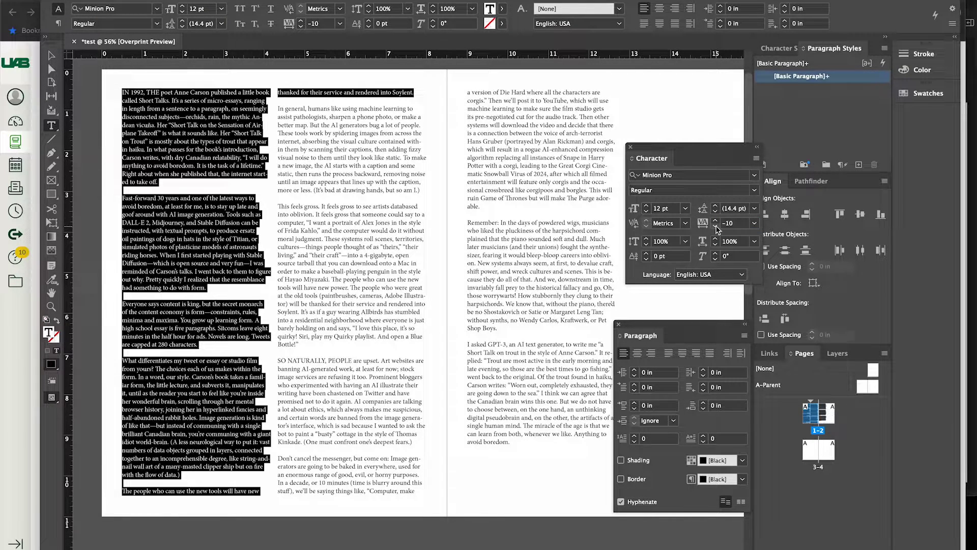
click(716, 227)
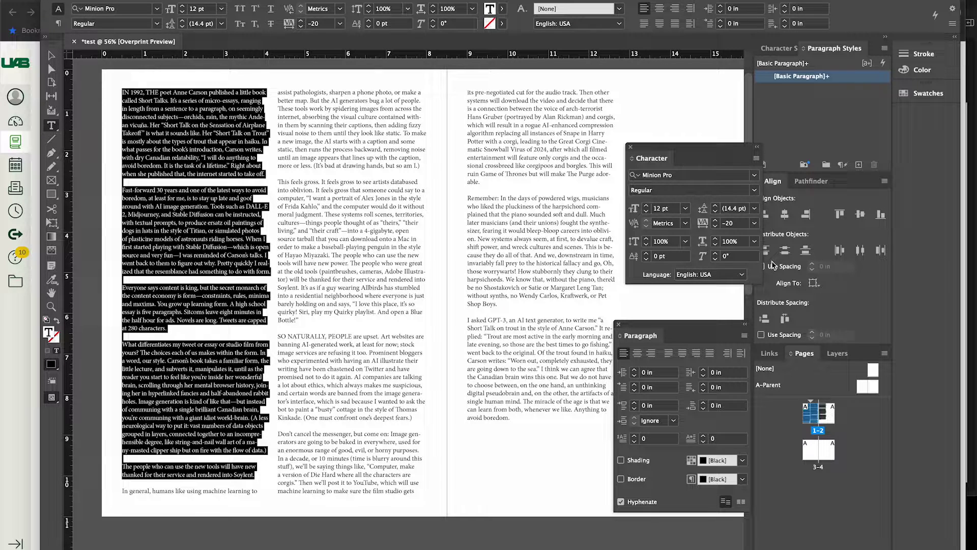
click(738, 223)
text(-15)
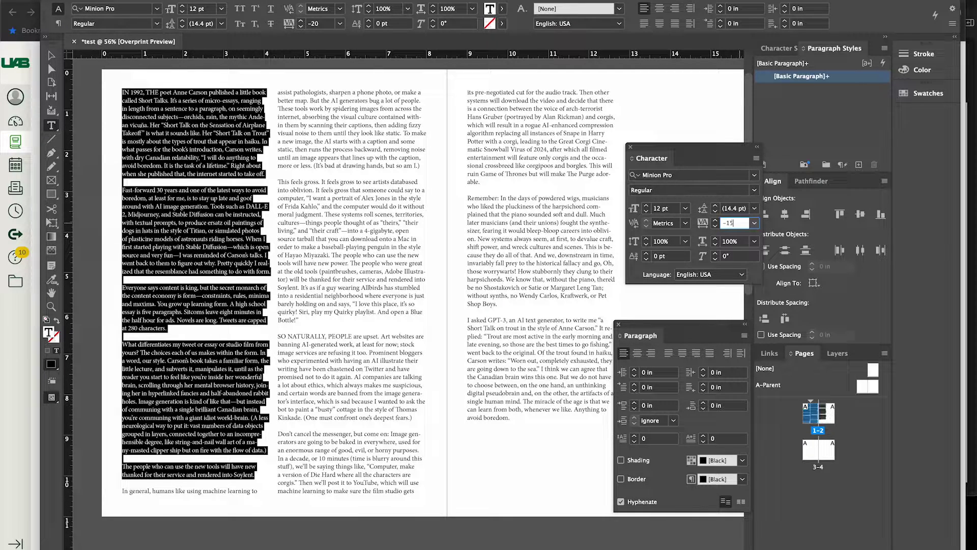
key(Return)
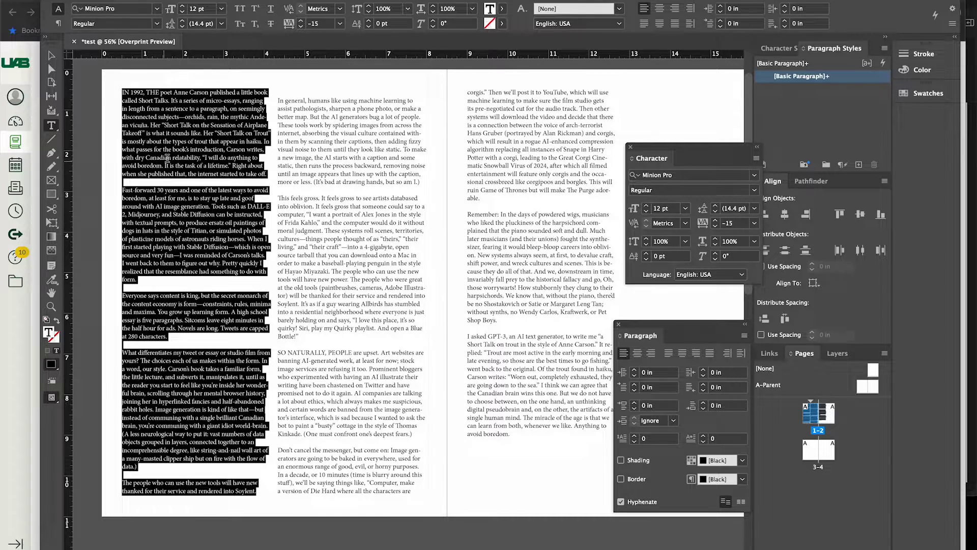
click(173, 411)
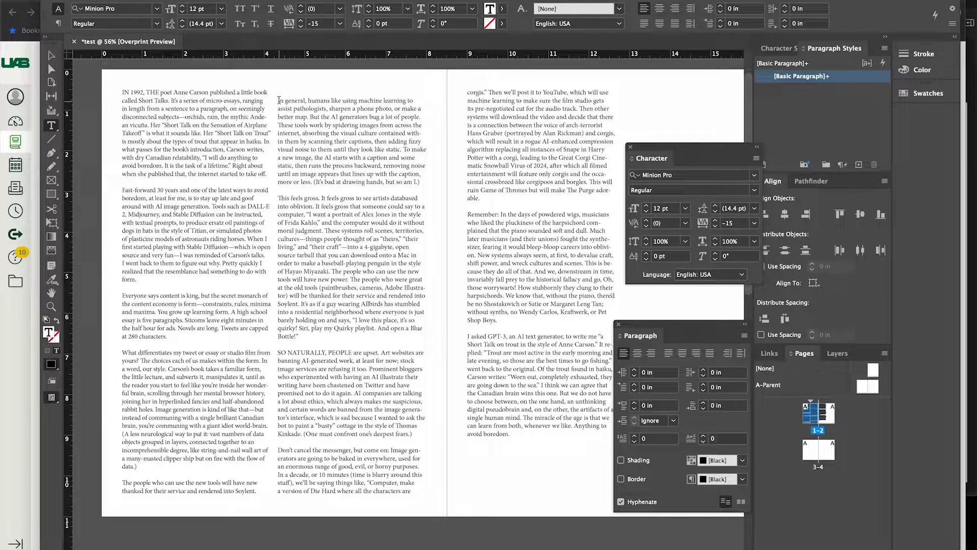
Delete the blank paragraph above 'In general' at the top of column 2
click(527, 115)
key(BackSpace)
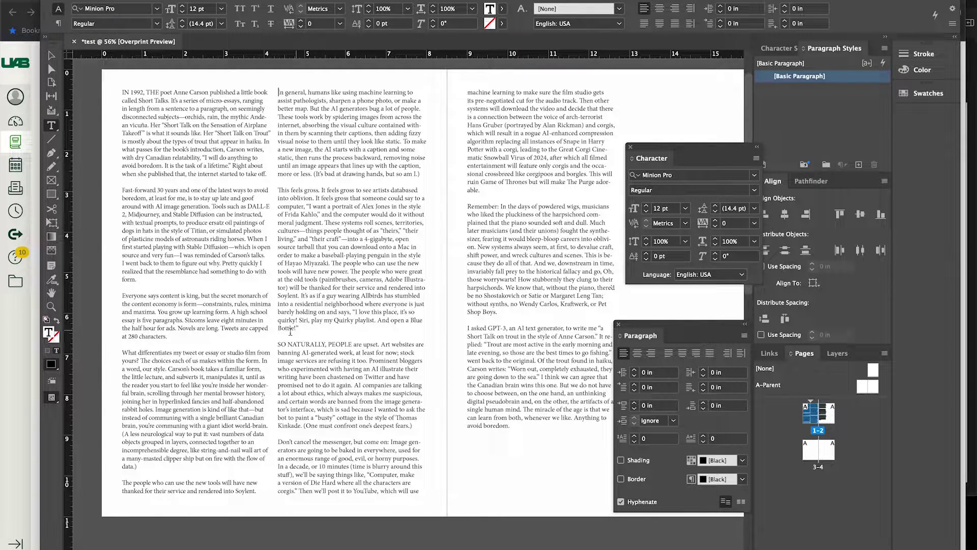
scroll(291, 331, up, 5)
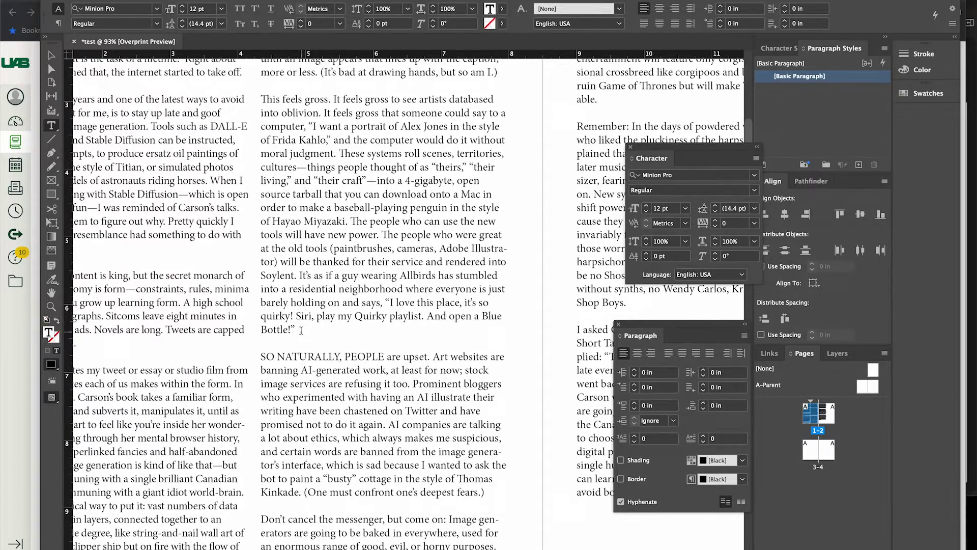
Select the 'This feels gross' paragraph and, after trying -10 and 0, set its tracking to 10
scroll(302, 330, up, 3)
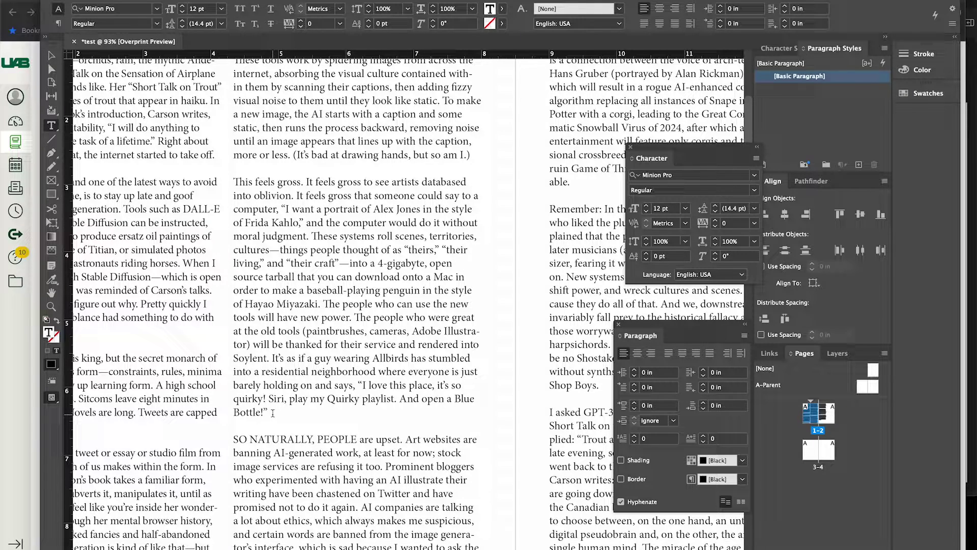
drag(273, 413, 234, 179)
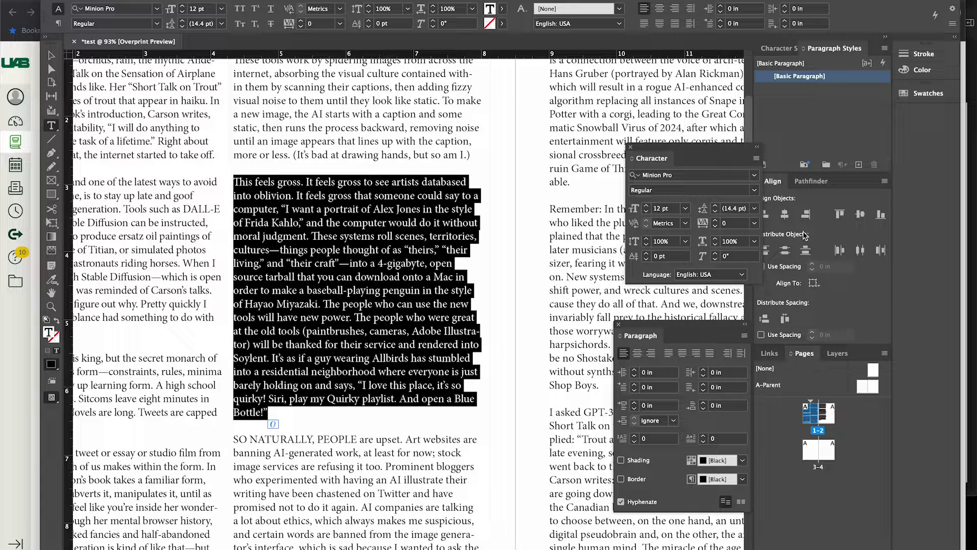
click(716, 227)
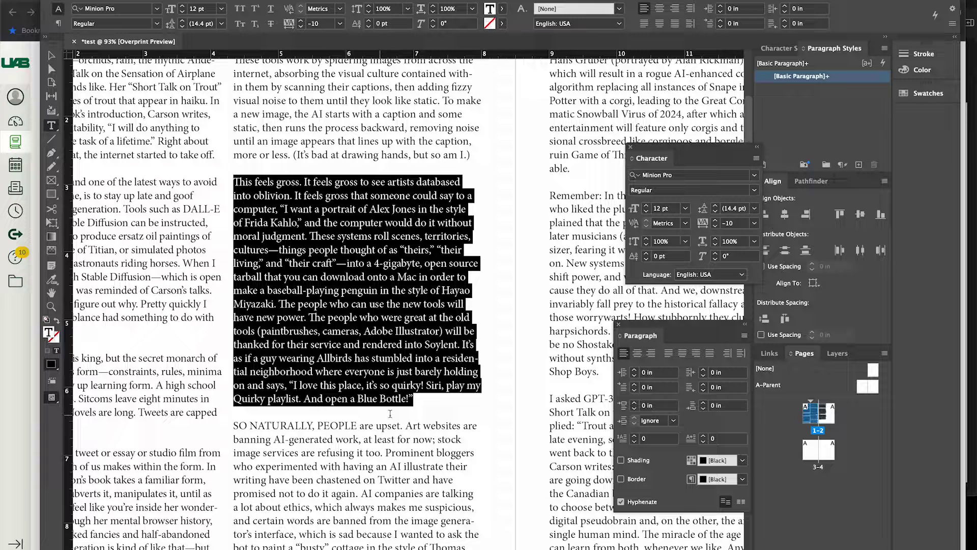
click(715, 220)
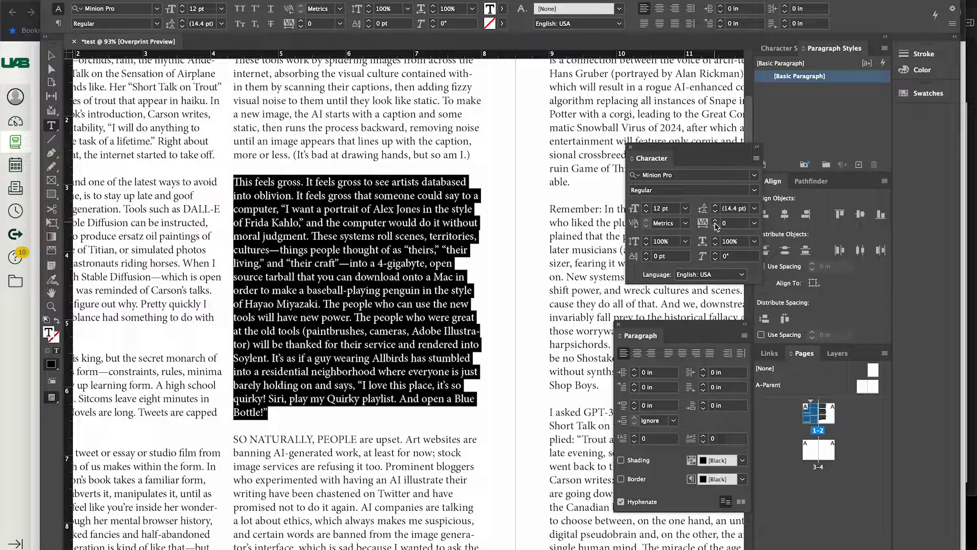
click(715, 226)
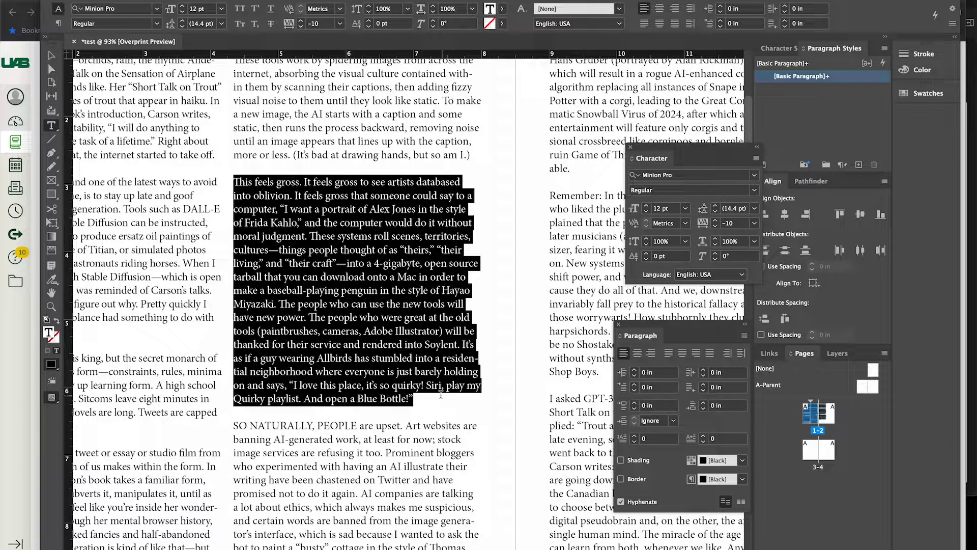
click(715, 221)
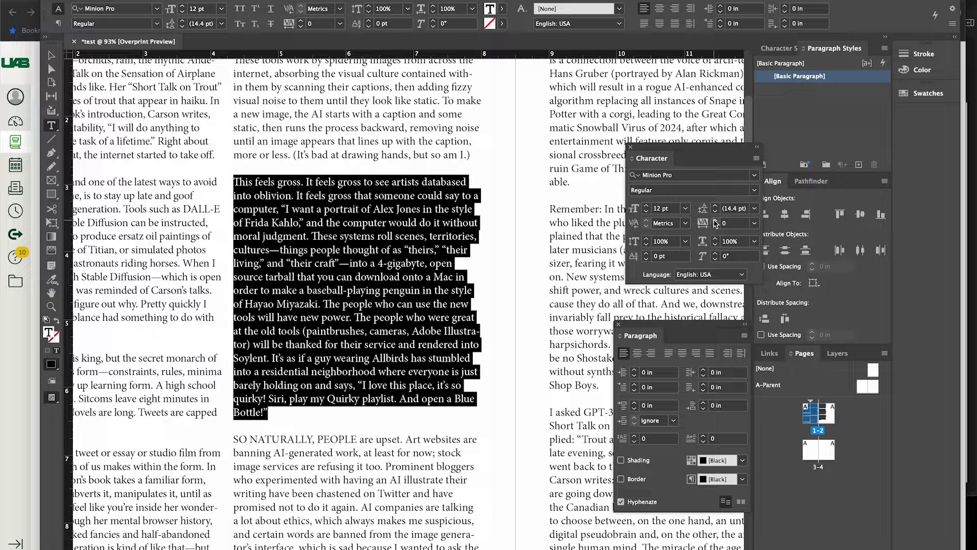
click(715, 221)
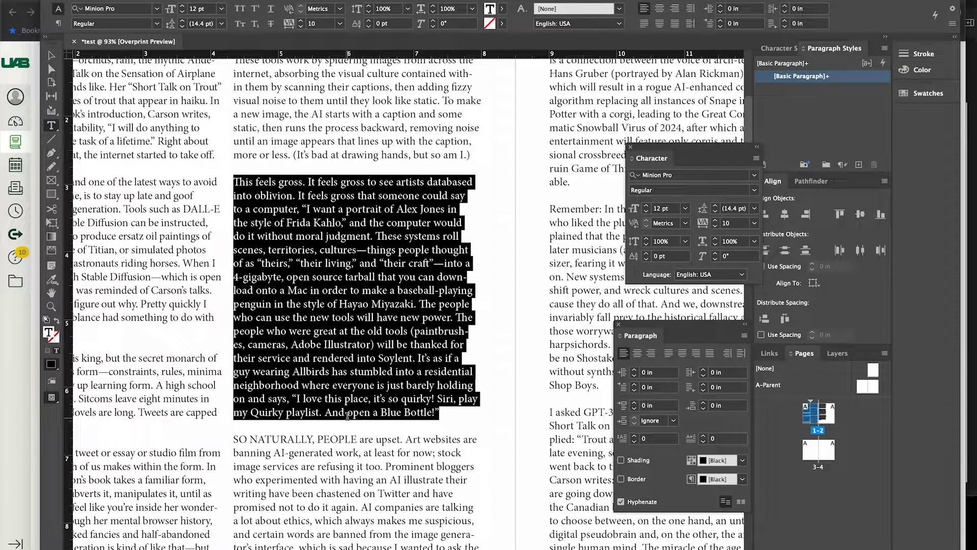
click(452, 411)
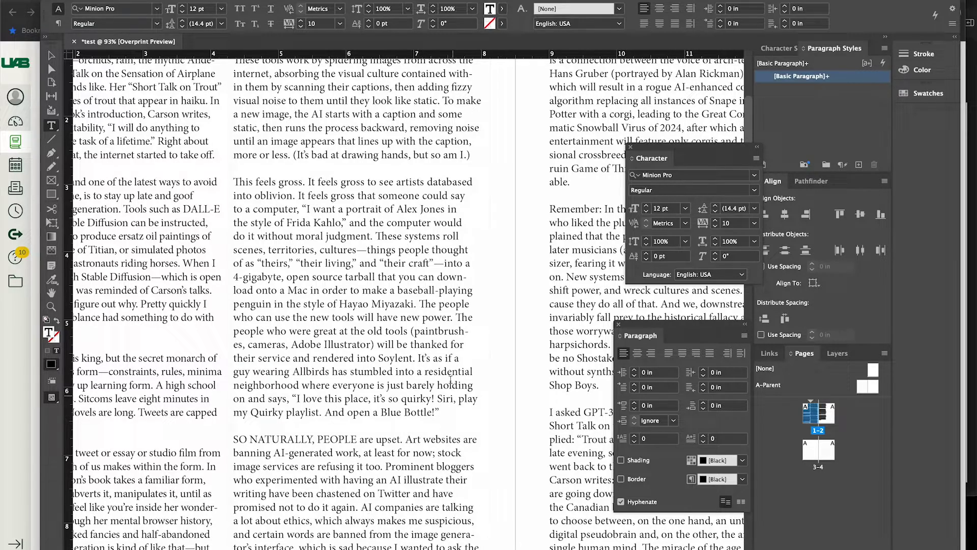
scroll(424, 403, down, 4)
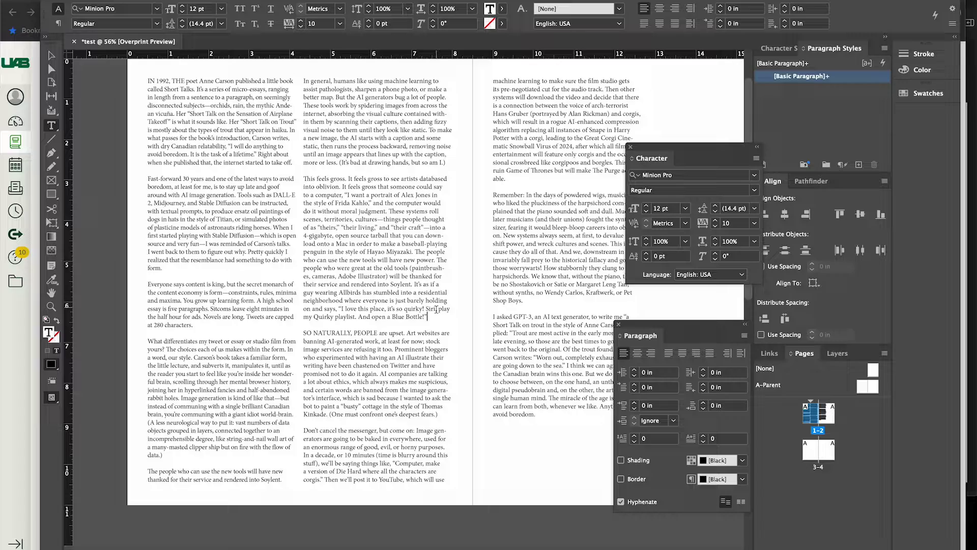
scroll(422, 316, up, 3)
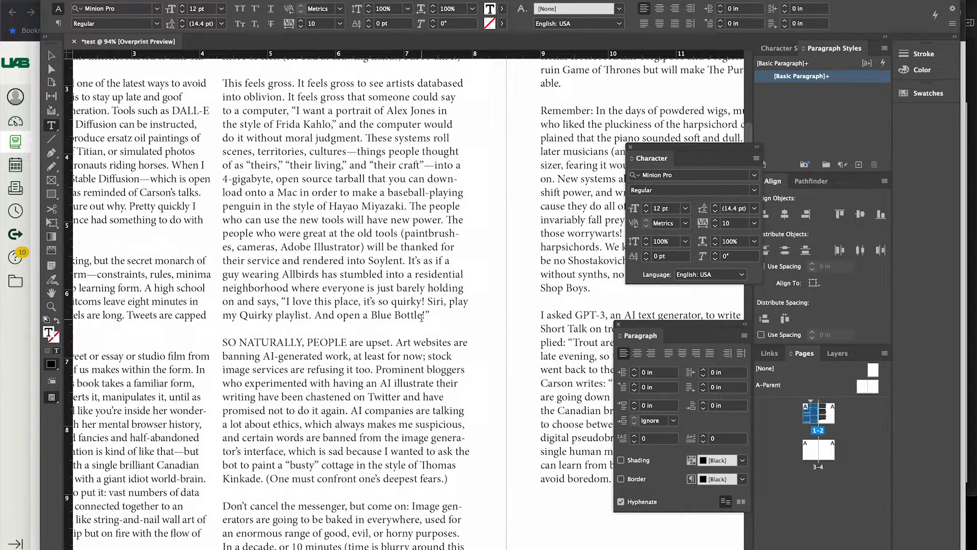
scroll(422, 317, up, 3)
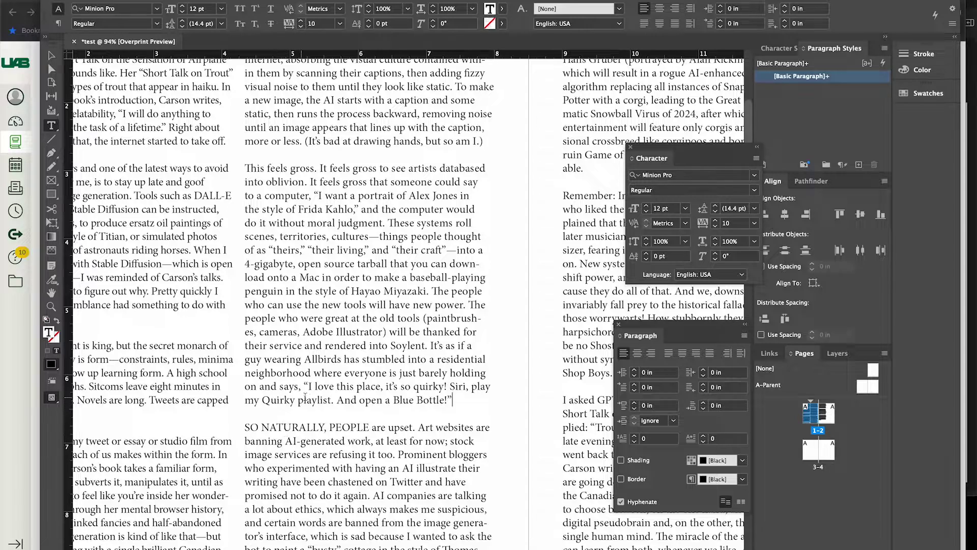
key(ctrl+minus)
key(ctrl+minus)
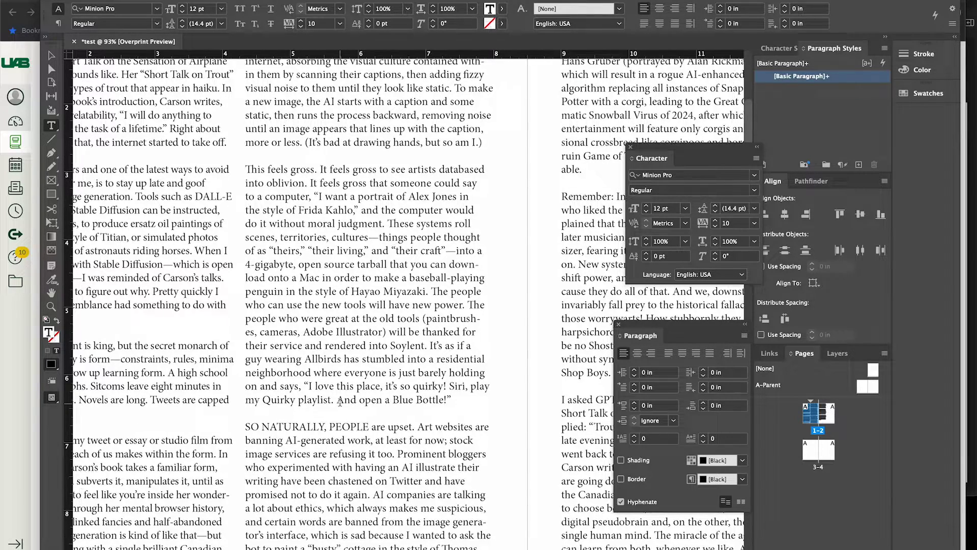
scroll(340, 402, up, 1)
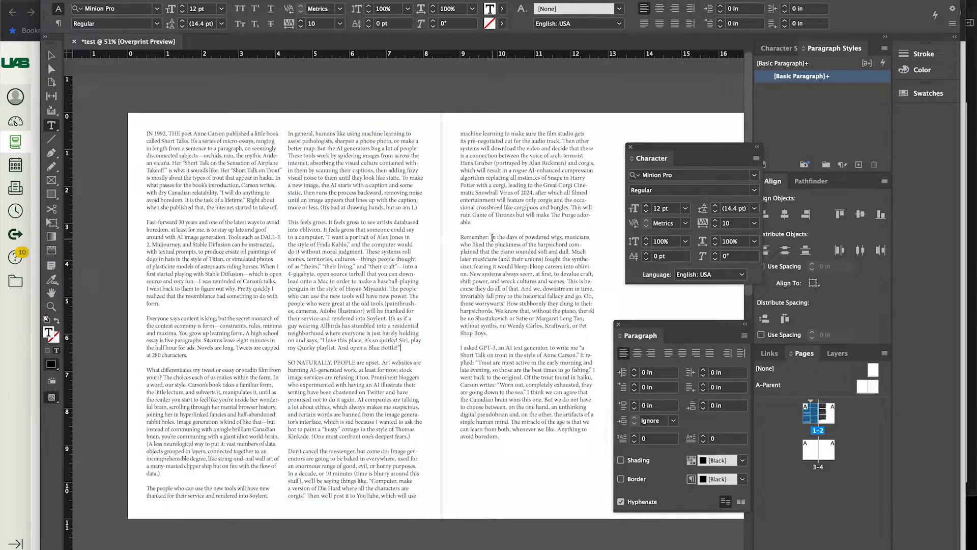
scroll(488, 238, up, 5)
scroll(492, 237, up, 2)
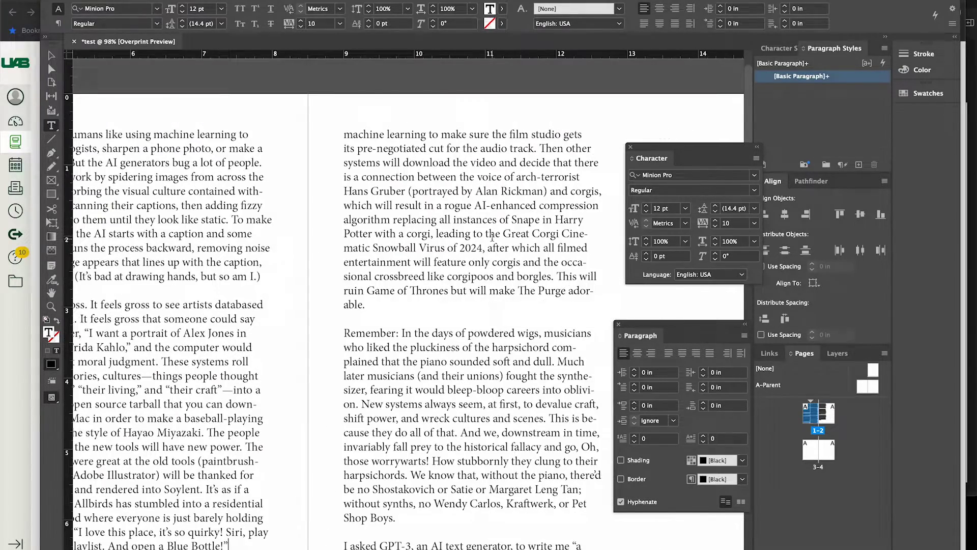
scroll(504, 316, up, 1)
scroll(504, 316, right, 2)
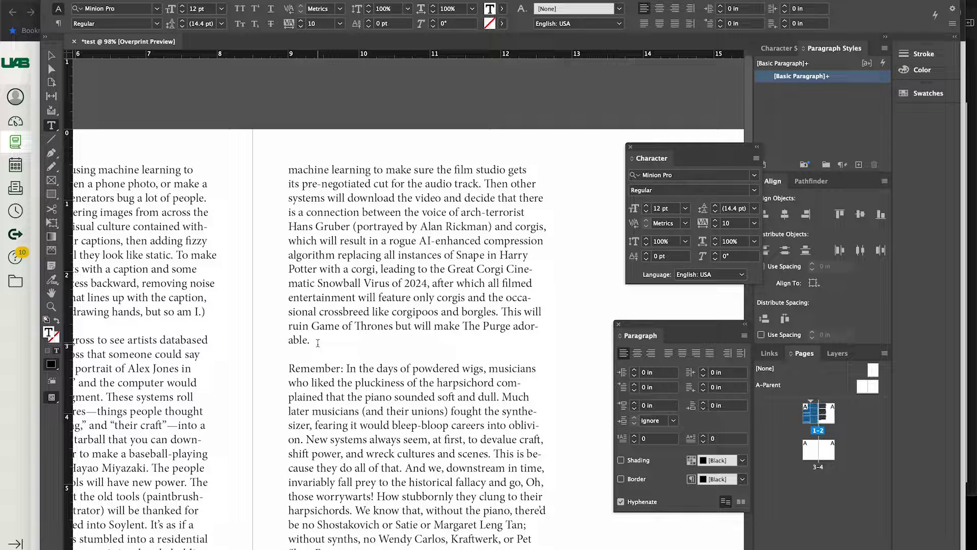
Select all the story text, uncheck Hyphenate, then zoom out to view the whole spread
key(super+a)
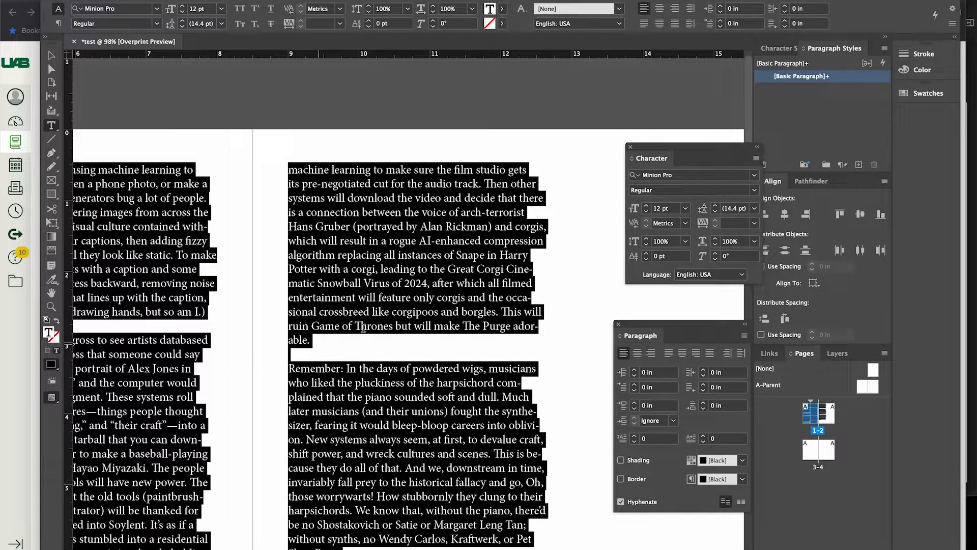
click(621, 502)
click(396, 356)
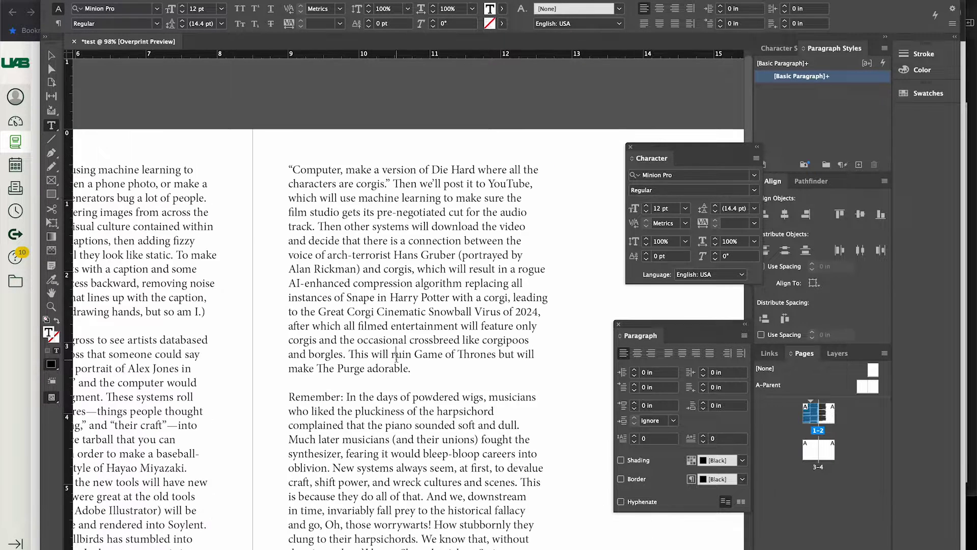
click(427, 370)
key(ctrl+alt+0)
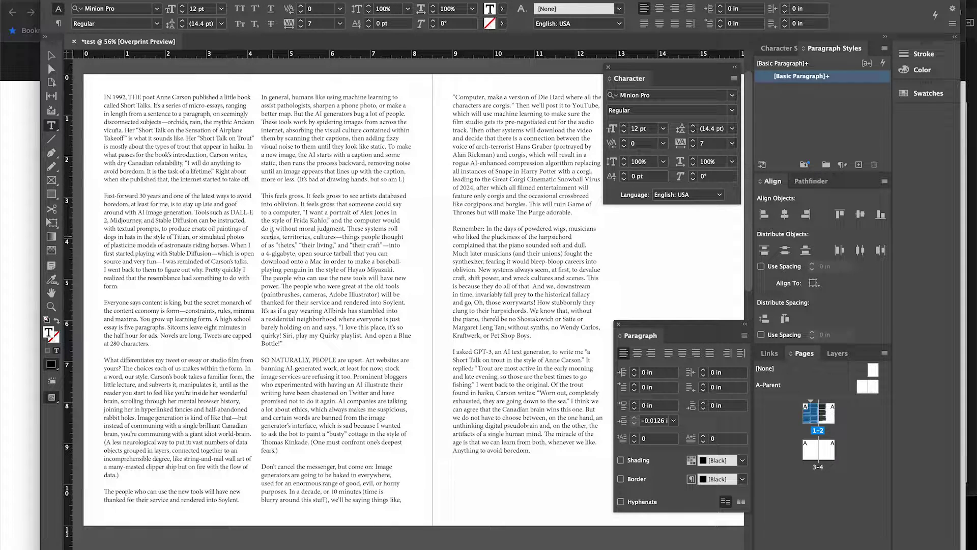
Apply Justify All Lines to the whole article story, forcing every last line to full width
key(super+a)
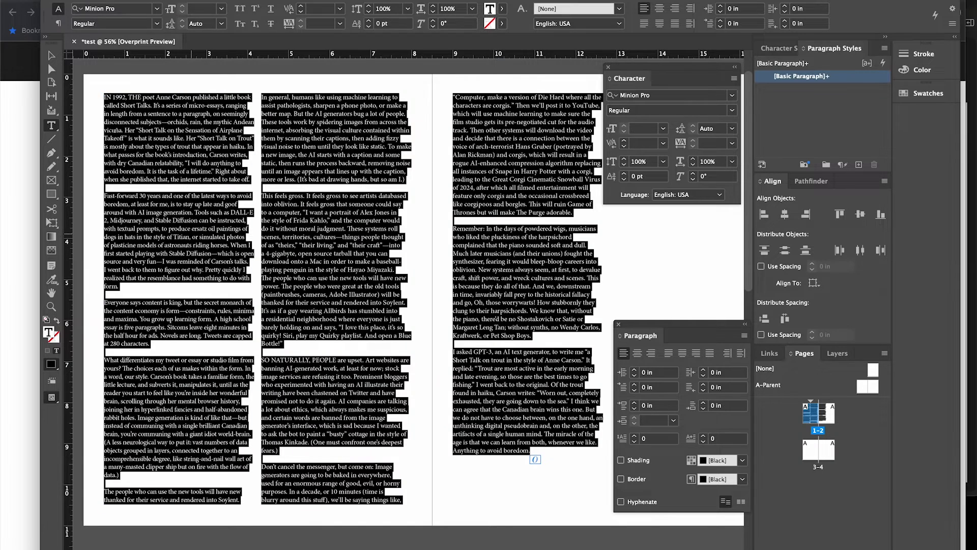
click(675, 24)
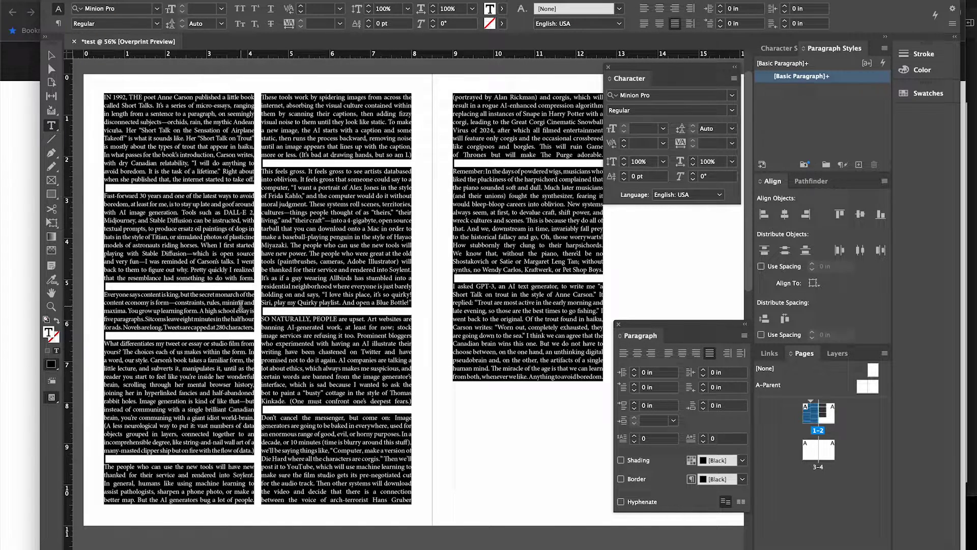
click(200, 261)
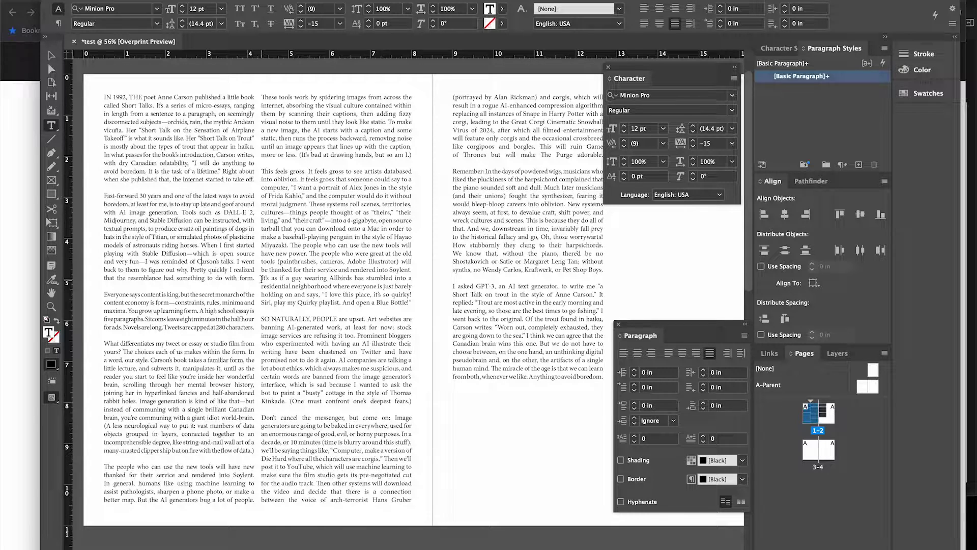
scroll(304, 384, up, 3)
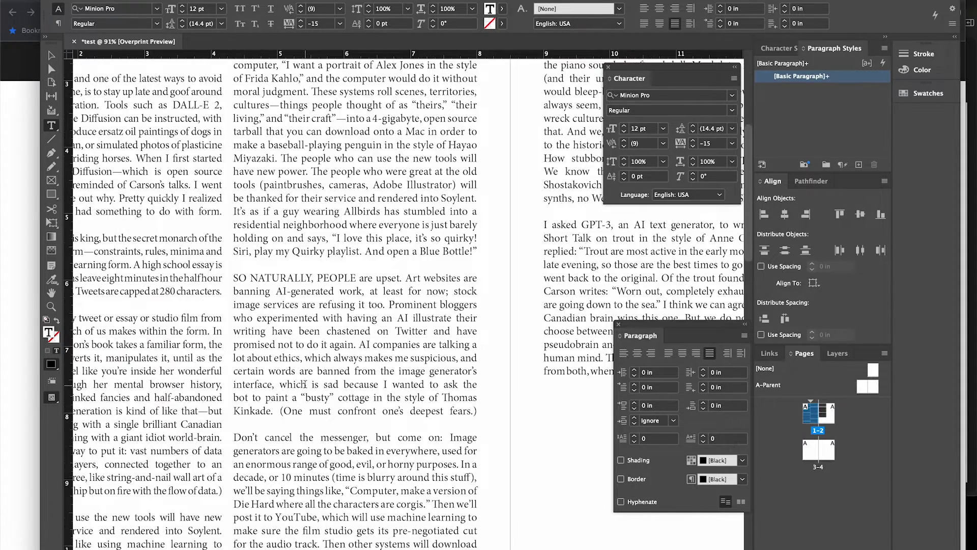
scroll(304, 384, up, 1)
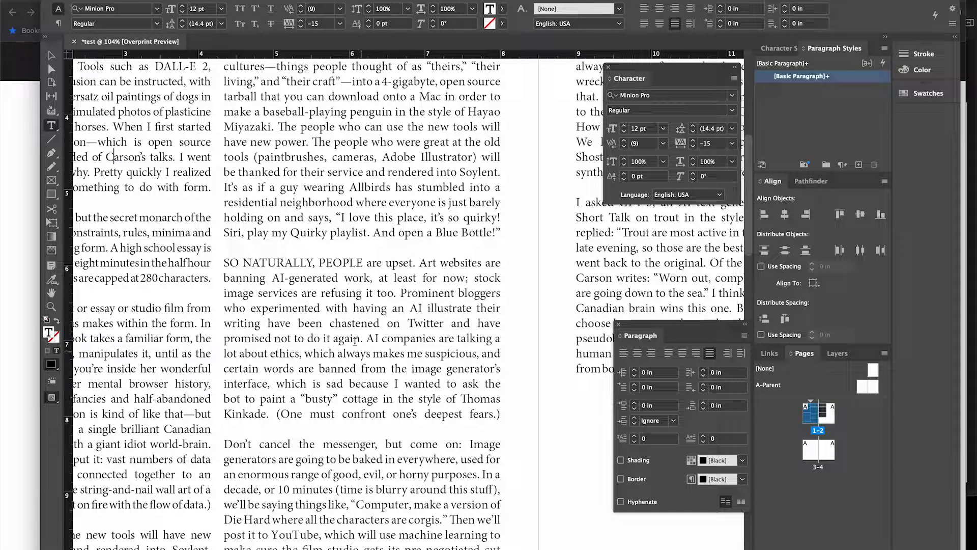
scroll(375, 351, up, 5)
scroll(375, 351, right, 5)
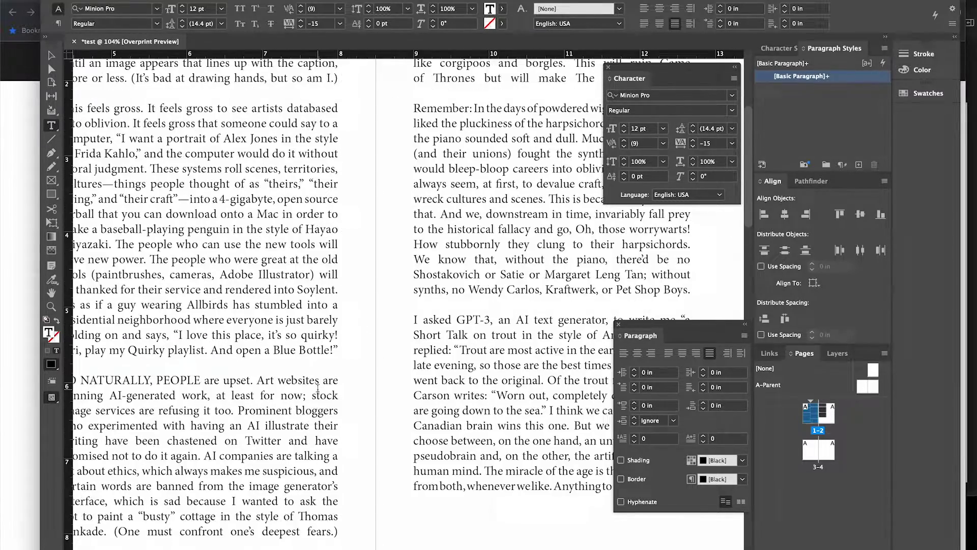
scroll(317, 388, down, 3)
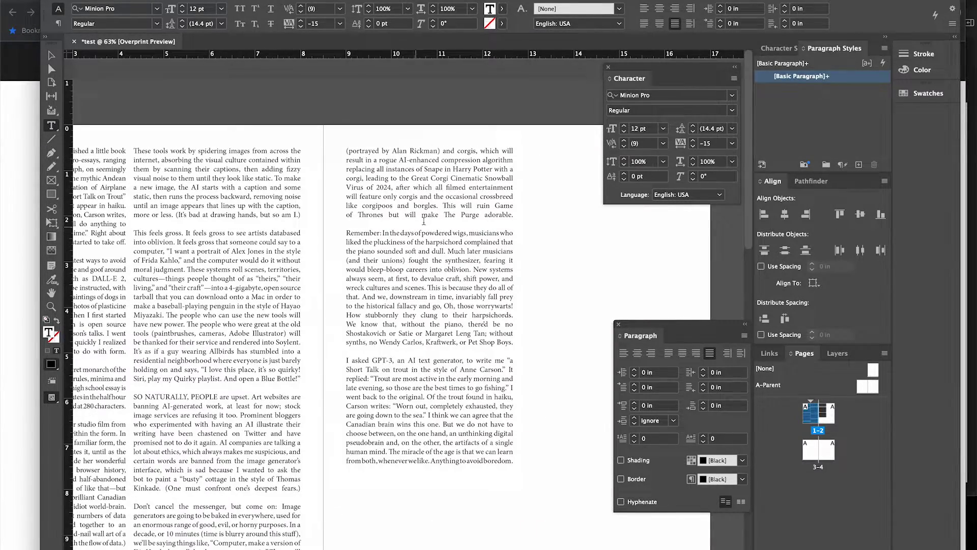
scroll(424, 221, up, 5)
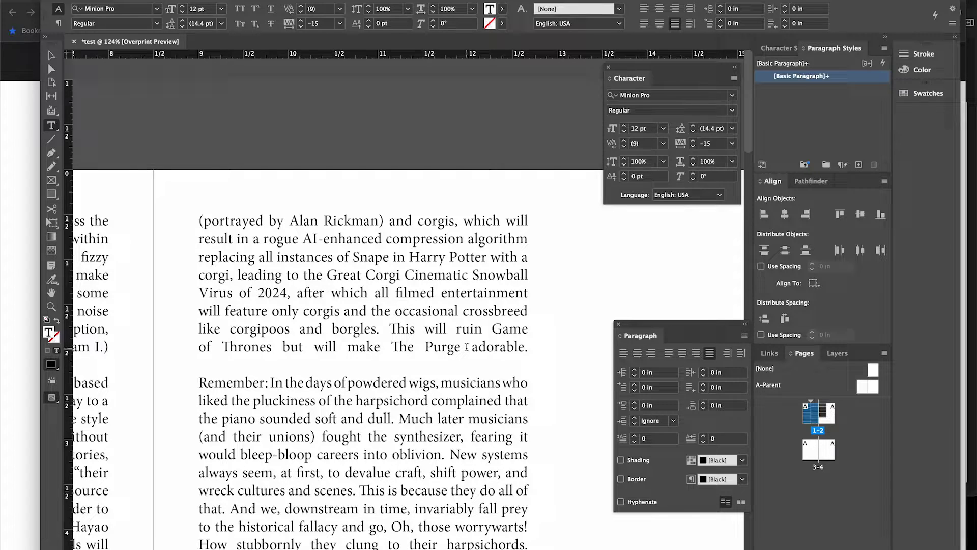
scroll(466, 347, down, 5)
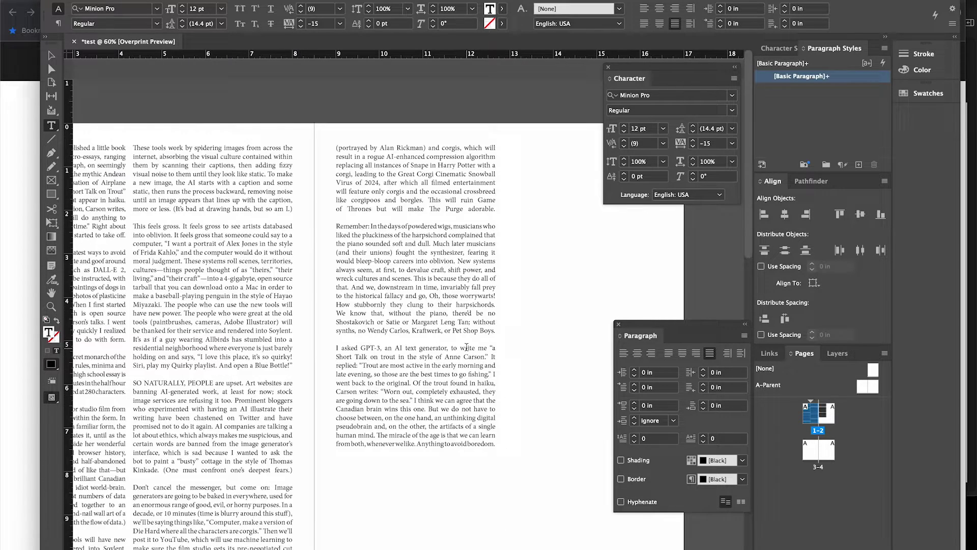
Apply Align Left to the entire article story so its right edge runs ragged
key(ctrl+a)
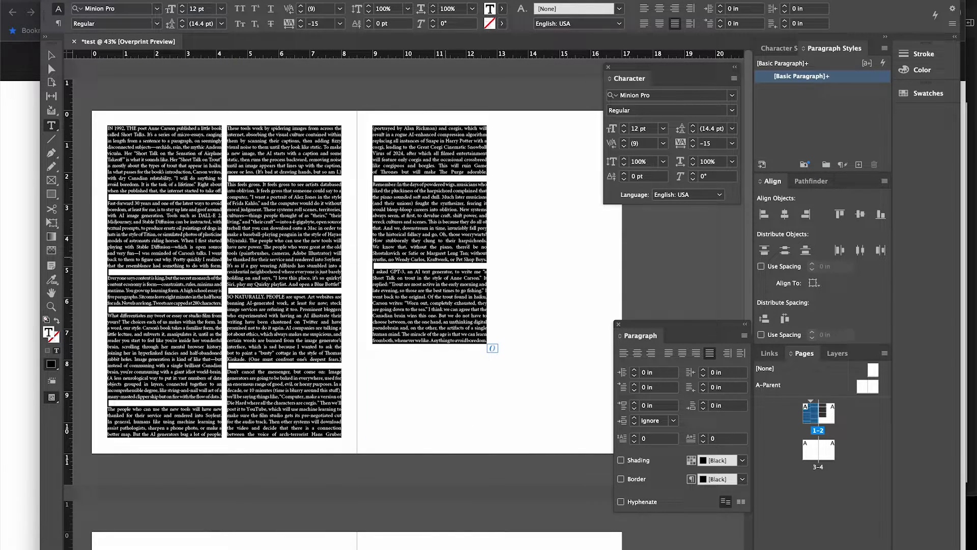
click(644, 9)
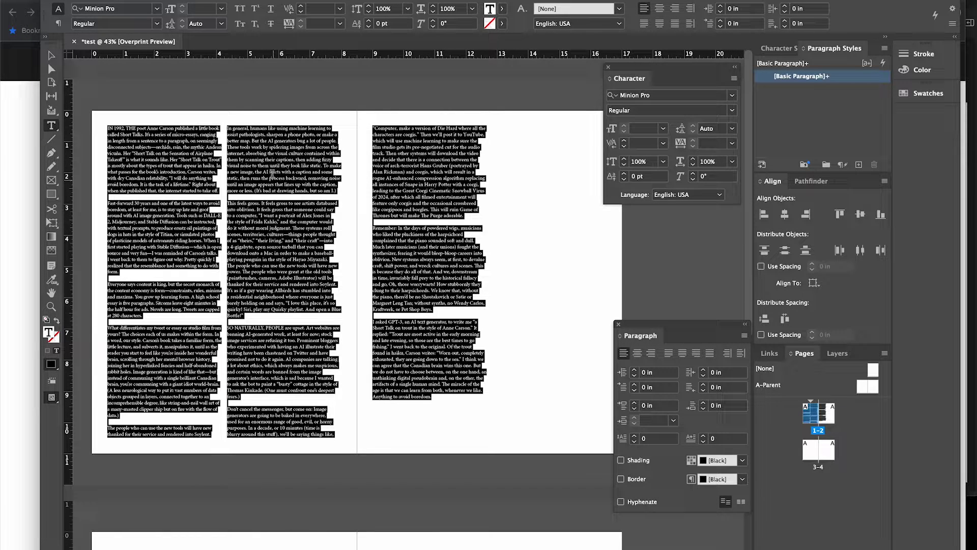
click(173, 168)
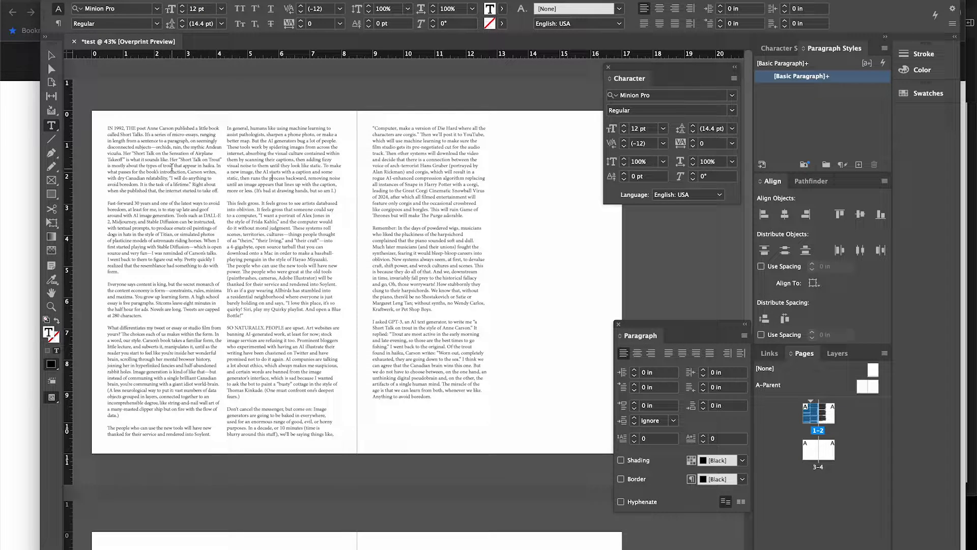